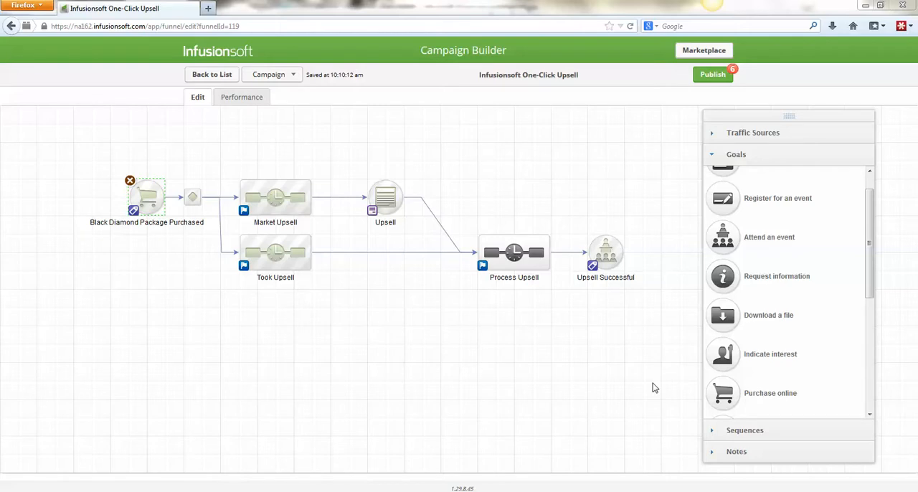
{"action": "left_click", "coordinate": [136, 244]}
{"action": "left_click_drag", "start_coordinate": [105, 165], "coordinate": [169, 242]}
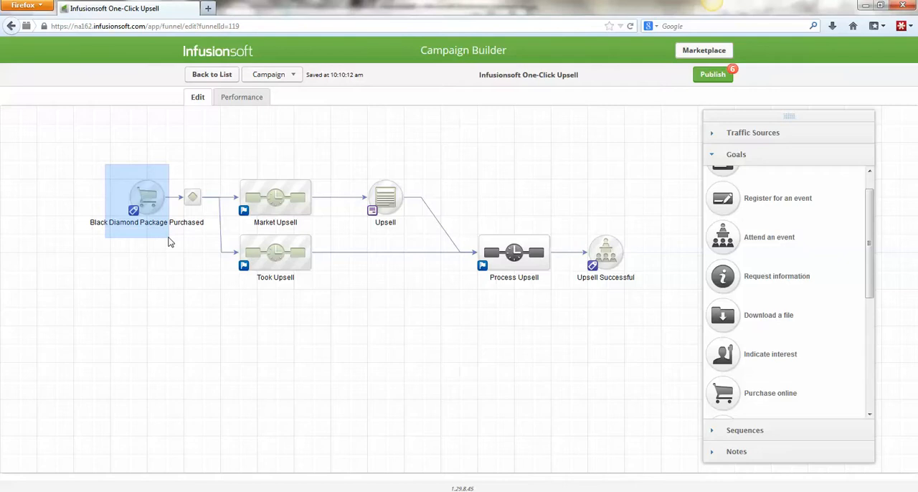
{"action": "left_click_drag", "start_coordinate": [170, 242], "coordinate": [170, 241]}
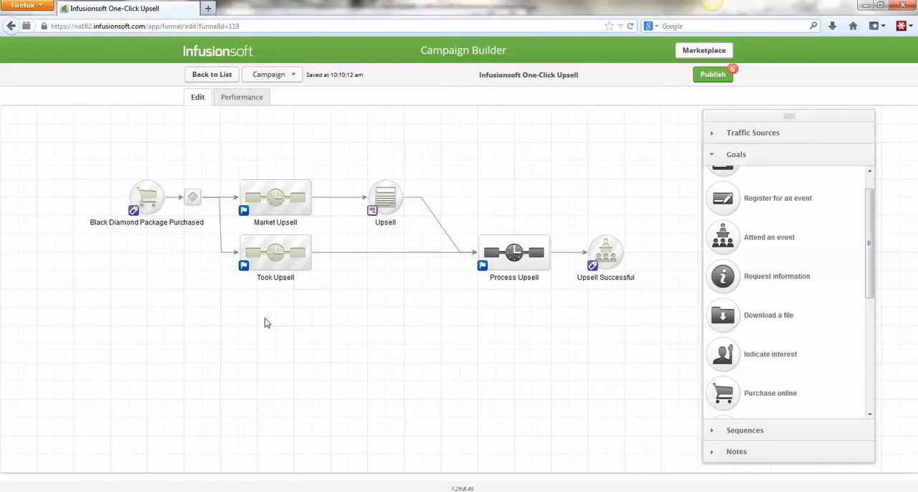
- Leave the campaign and open the legacy order forms list in the E-Commerce area
{"action": "left_click", "coordinate": [208, 77]}
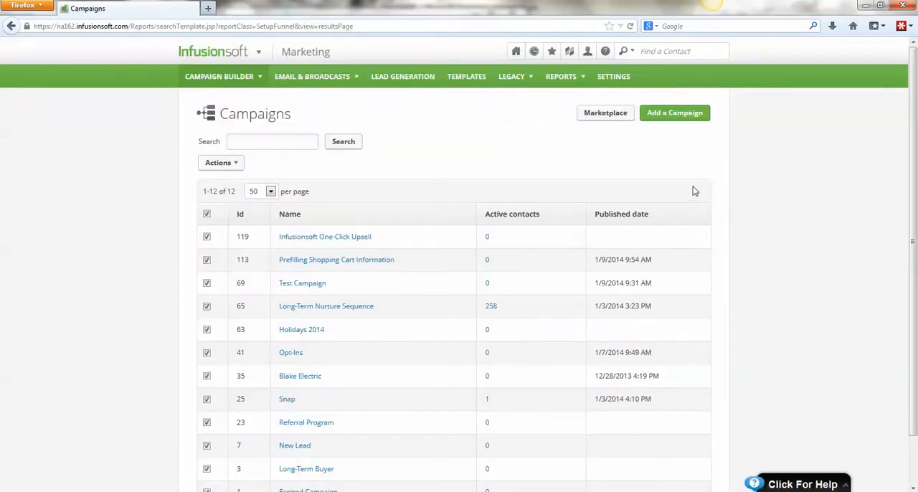
{"action": "mouse_move", "coordinate": [521, 77]}
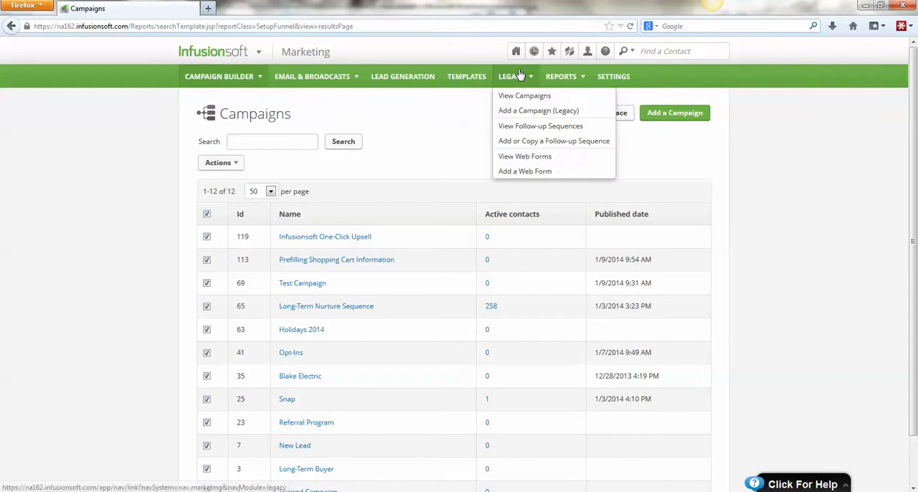
{"action": "mouse_move", "coordinate": [206, 55]}
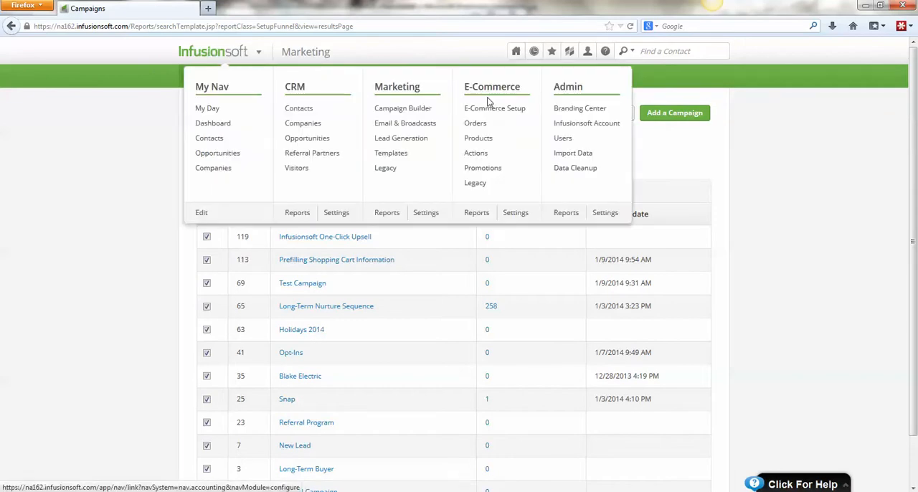
{"action": "left_click", "coordinate": [478, 183]}
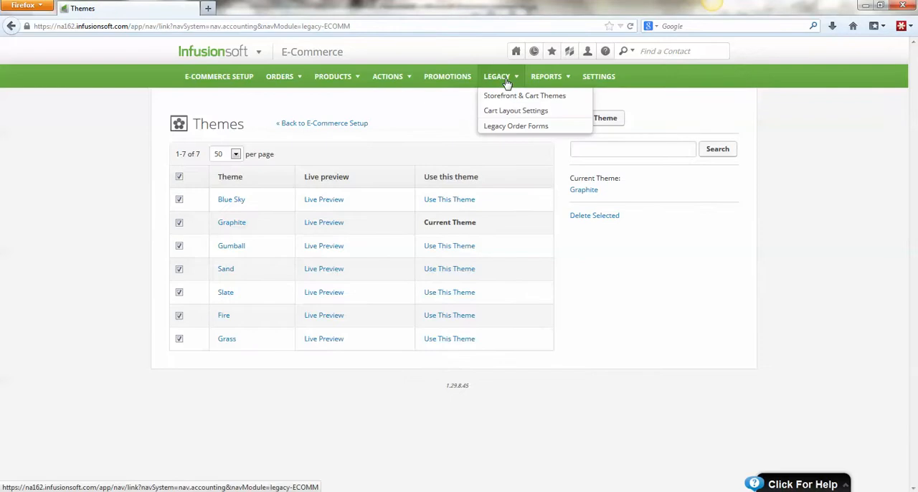
{"action": "left_click", "coordinate": [518, 126]}
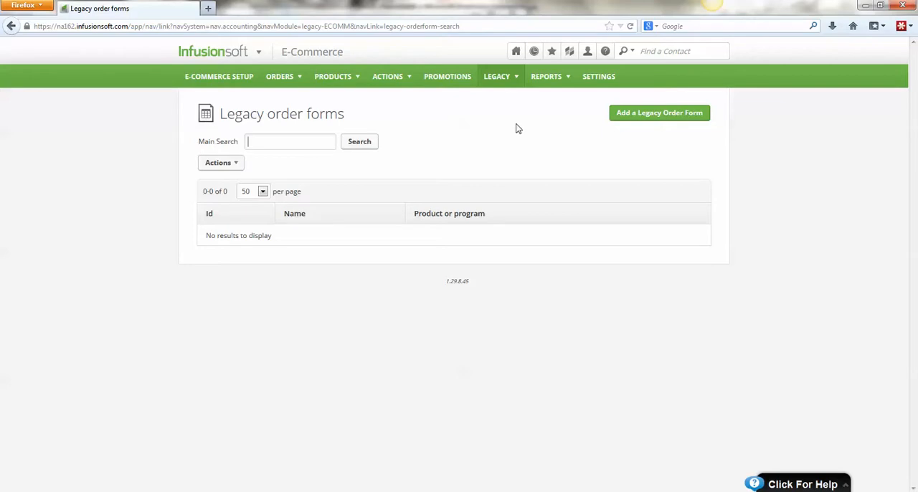
- Add a new legacy order form and name it Test
{"action": "left_click", "coordinate": [641, 117]}
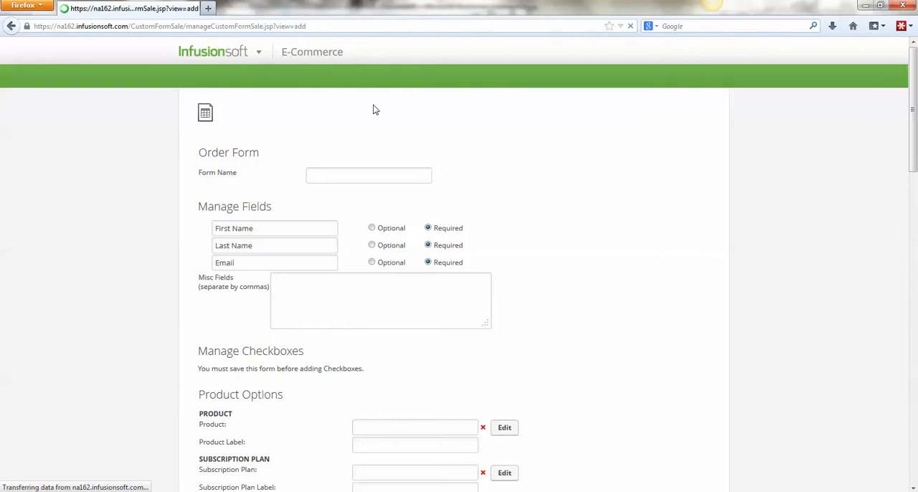
{"action": "left_click", "coordinate": [432, 176]}
{"action": "type", "text": "Test"}
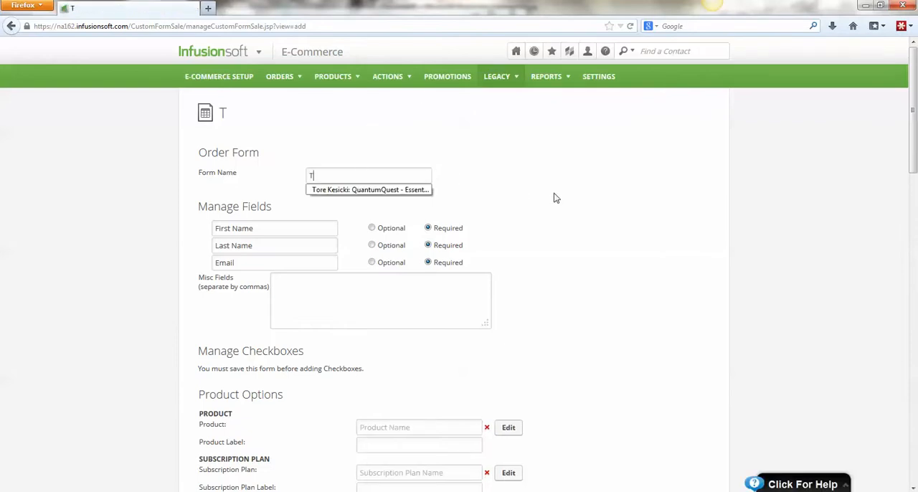
- Set the order form's product to Black Diamond Package
{"action": "scroll", "coordinate": [564, 206], "scroll_direction": "down", "scroll_amount": 2}
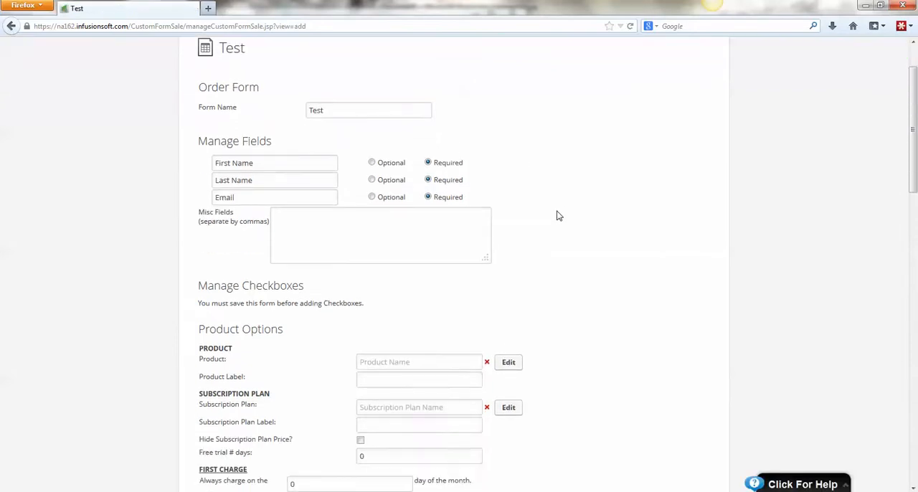
{"action": "scroll", "coordinate": [564, 207], "scroll_direction": "down", "scroll_amount": 2}
{"action": "left_click", "coordinate": [435, 296]}
{"action": "type", "text": "black"}
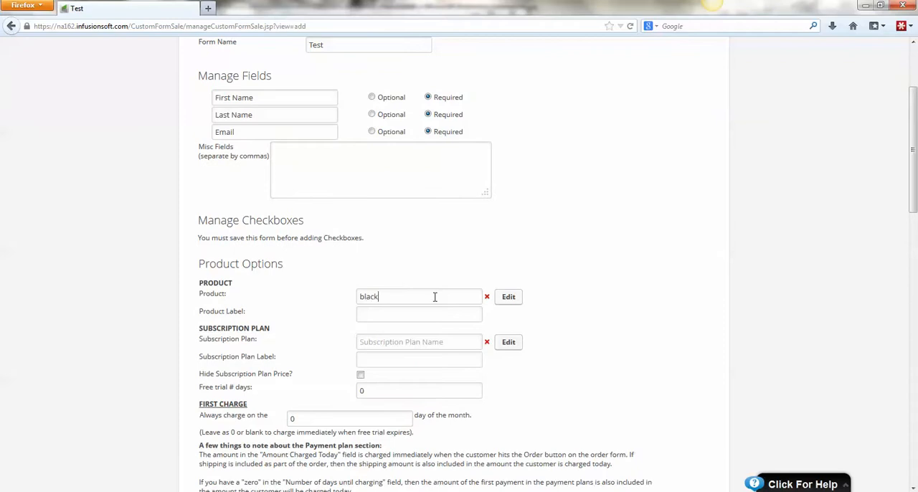
{"action": "left_click", "coordinate": [429, 312]}
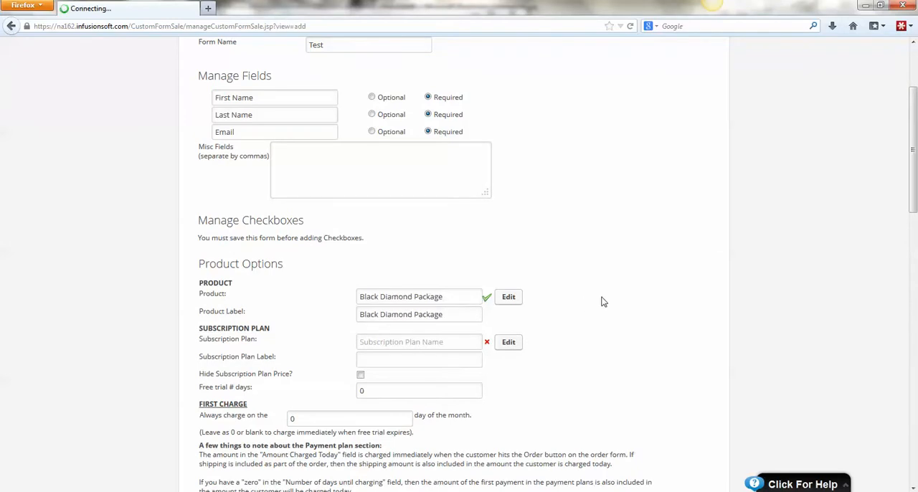
- Set the order form's merchant account to Authorize.Net and save the form
{"action": "scroll", "coordinate": [603, 301], "scroll_direction": "down", "scroll_amount": 5}
{"action": "scroll", "coordinate": [603, 302], "scroll_direction": "down", "scroll_amount": 6}
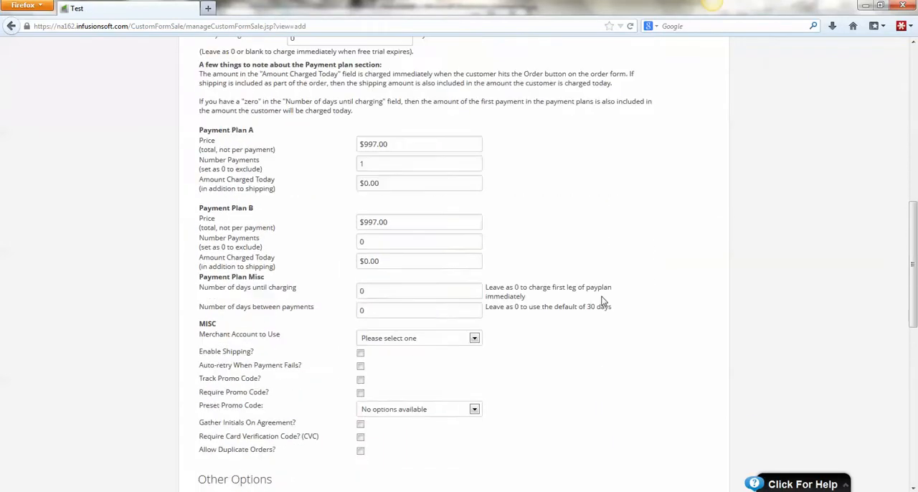
{"action": "left_click", "coordinate": [419, 261]}
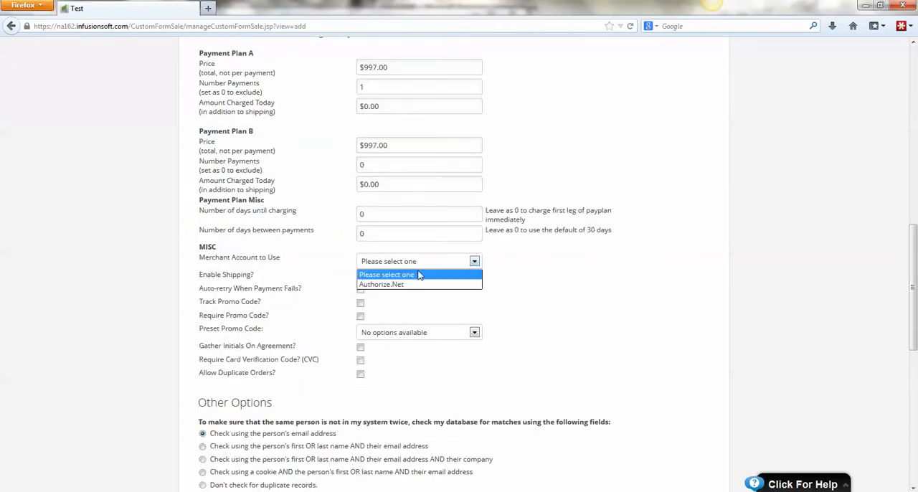
{"action": "left_click", "coordinate": [420, 284]}
{"action": "scroll", "coordinate": [563, 292], "scroll_direction": "down", "scroll_amount": 1}
{"action": "scroll", "coordinate": [563, 292], "scroll_direction": "down", "scroll_amount": 10}
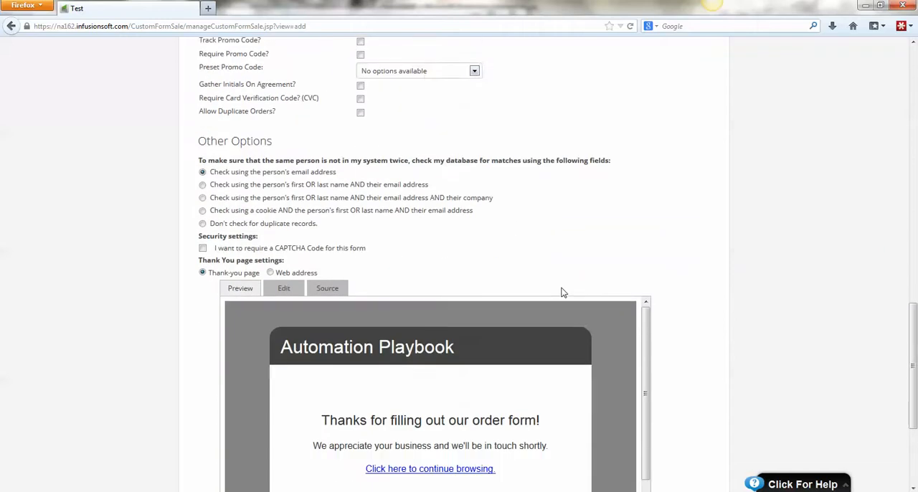
{"action": "left_click", "coordinate": [218, 430]}
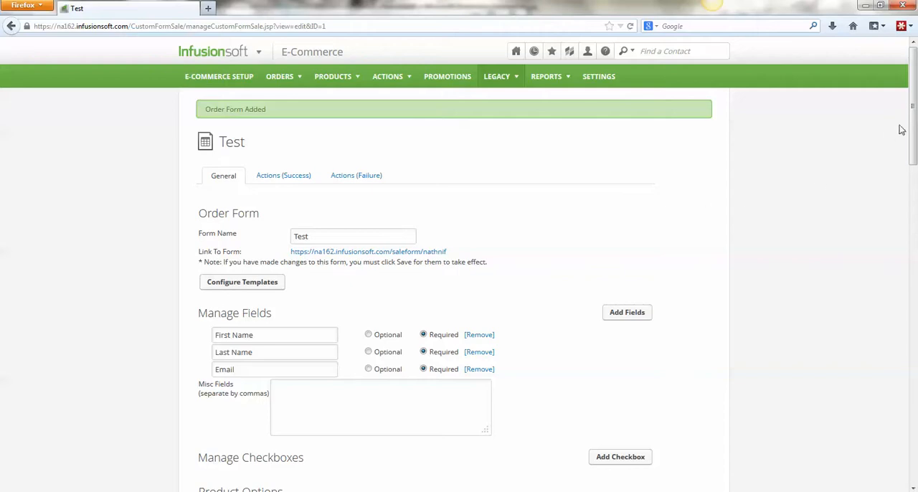
- Add a checkbox to the order form and name it Upsell
{"action": "scroll", "coordinate": [913, 134], "scroll_direction": "down", "scroll_amount": 1}
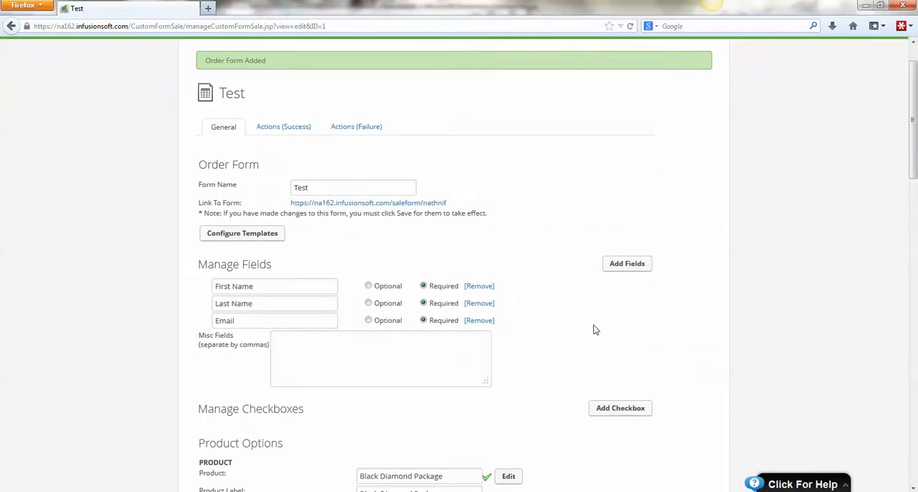
{"action": "left_click", "coordinate": [621, 409]}
{"action": "scroll", "coordinate": [646, 380], "scroll_direction": "down", "scroll_amount": 2}
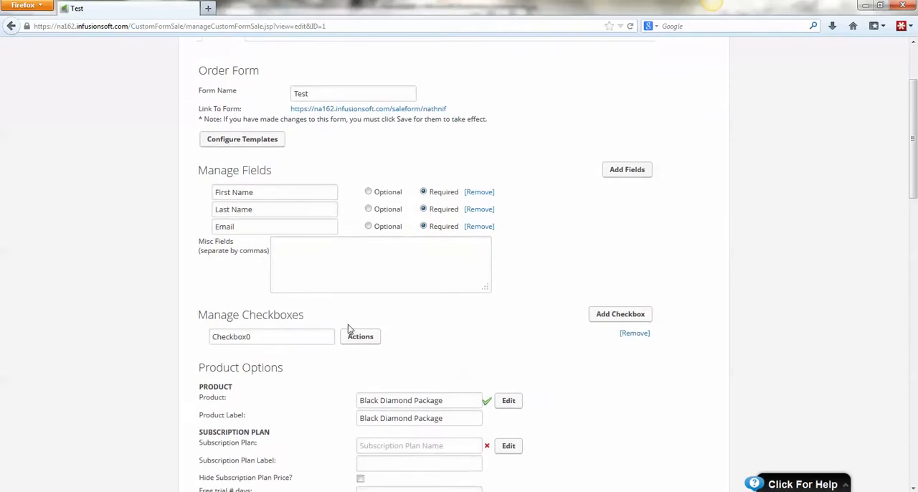
{"action": "left_click", "coordinate": [309, 332]}
{"action": "key", "text": "ctrl+a"}
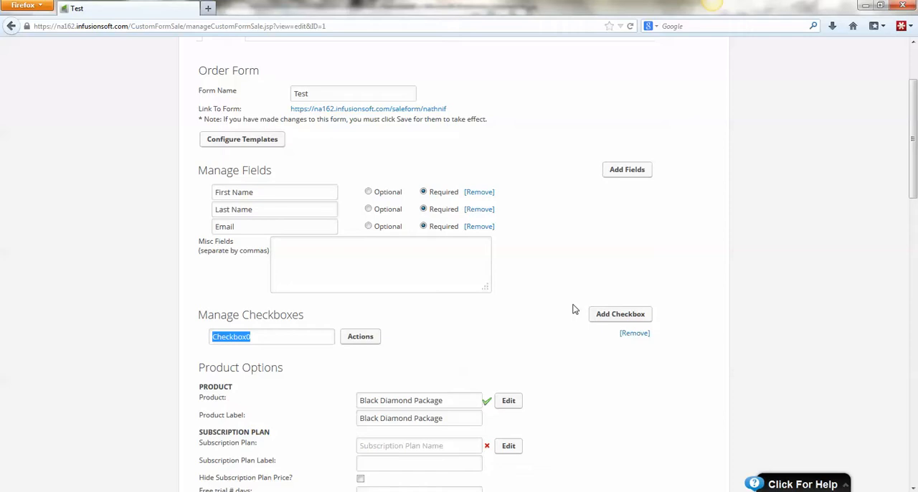
{"action": "type", "text": "Upsell"}
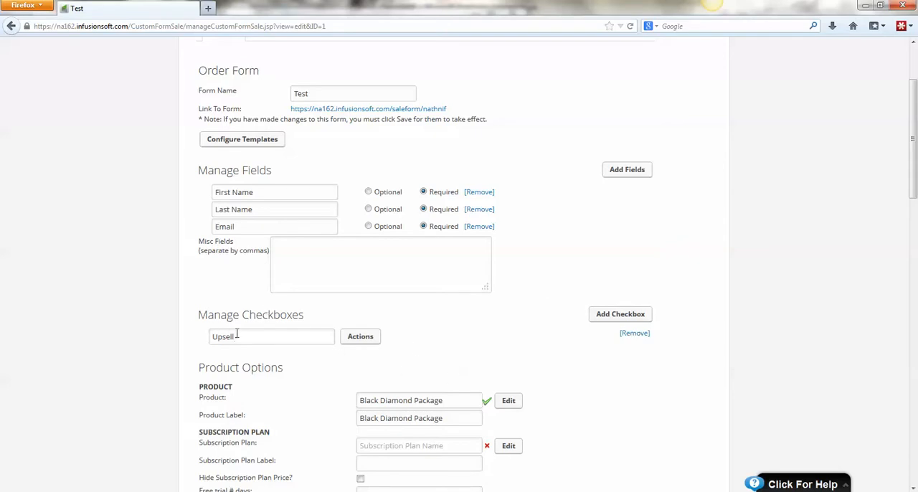
- Add an action to the Upsell checkbox that applies the Upsell Purchased tag, then save the action set and the order form
{"action": "scroll", "coordinate": [239, 316], "scroll_direction": "down", "scroll_amount": 1}
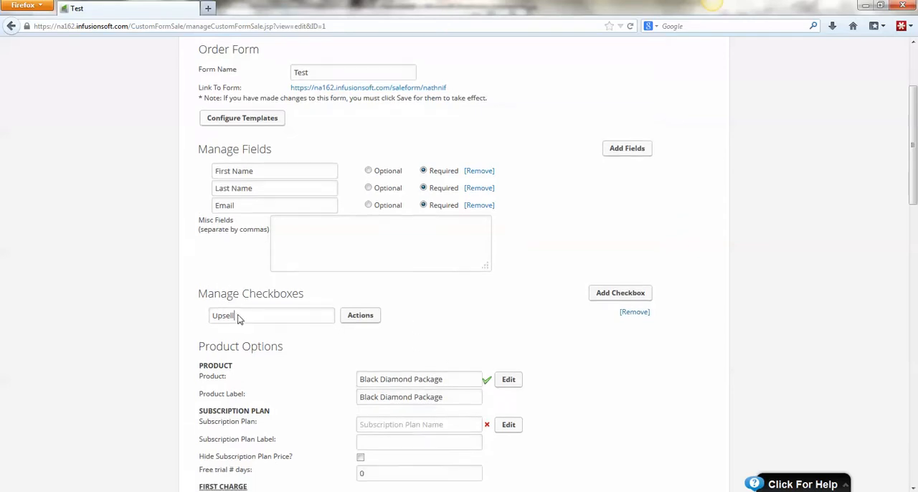
{"action": "scroll", "coordinate": [238, 316], "scroll_direction": "down", "scroll_amount": 2}
{"action": "left_click", "coordinate": [361, 272]}
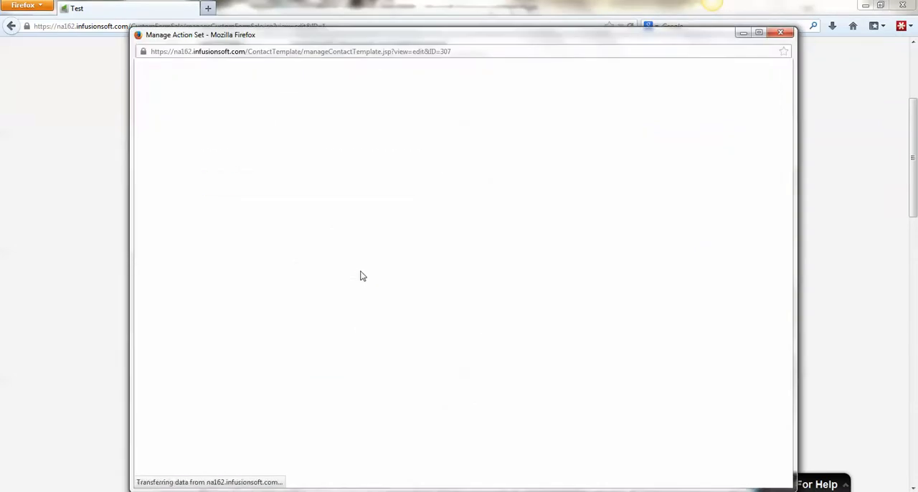
{"action": "left_click", "coordinate": [341, 206]}
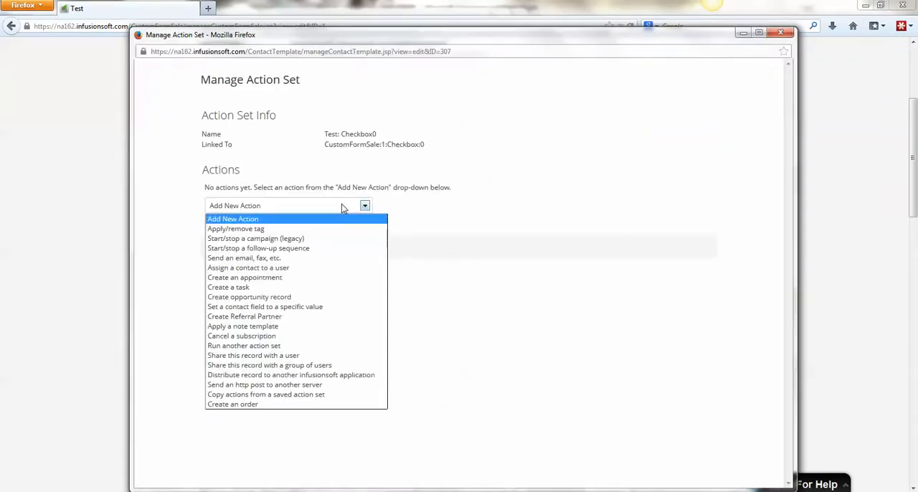
{"action": "left_click", "coordinate": [335, 229]}
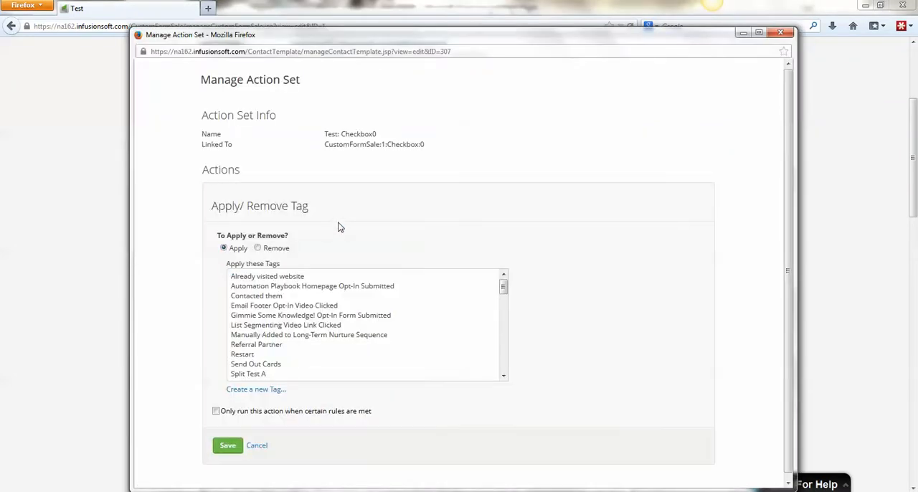
{"action": "left_click_drag", "start_coordinate": [783, 184], "coordinate": [784, 198]}
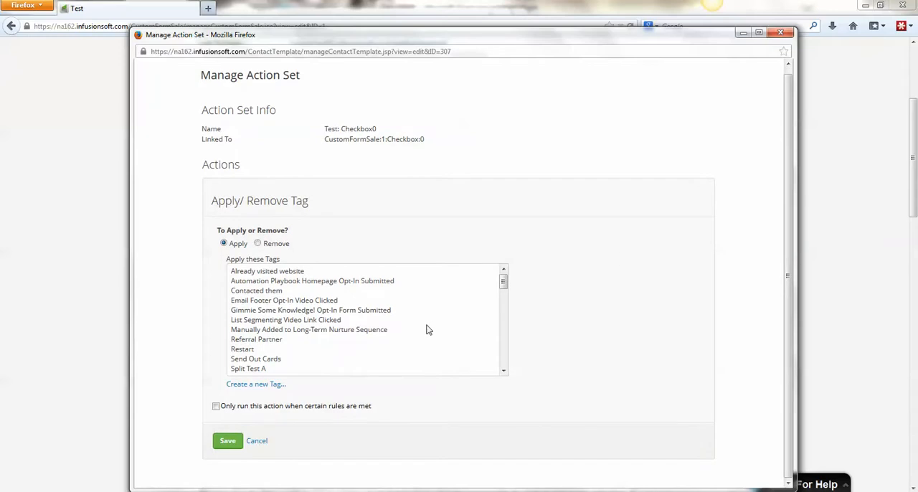
{"action": "scroll", "coordinate": [422, 323], "scroll_direction": "down", "scroll_amount": 5}
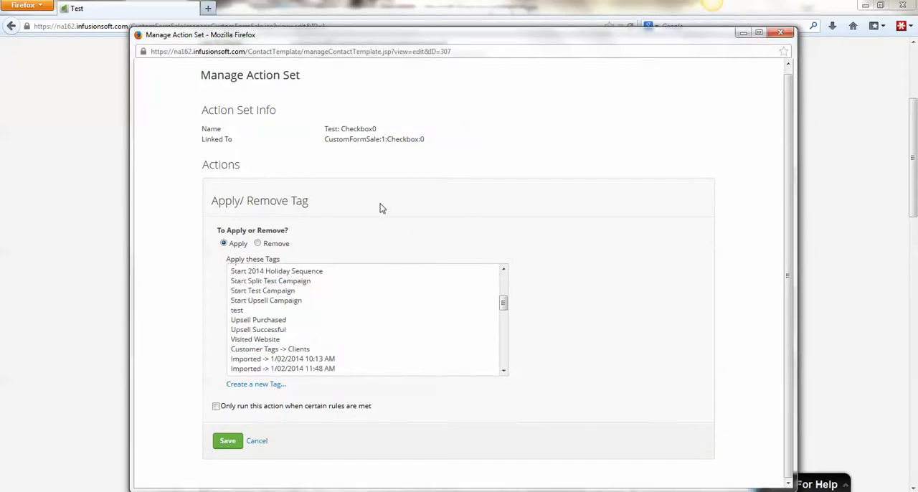
{"action": "left_click", "coordinate": [263, 322]}
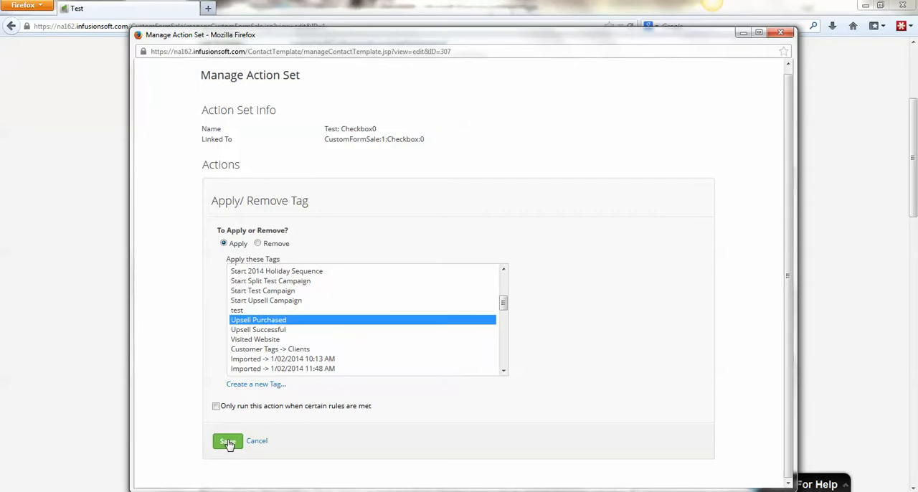
{"action": "left_click", "coordinate": [228, 441]}
{"action": "left_click", "coordinate": [218, 276]}
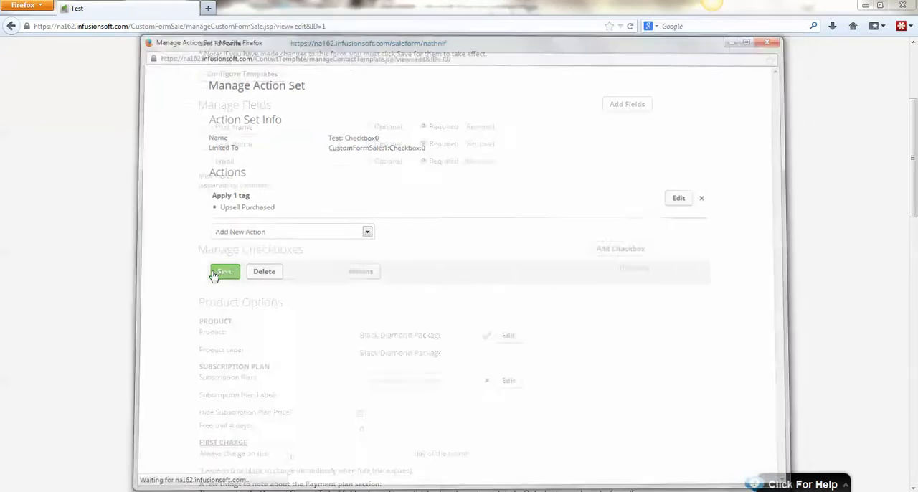
{"action": "mouse_move", "coordinate": [914, 179]}
{"action": "left_mouse_down"}
{"action": "mouse_move", "coordinate": [914, 410]}
{"action": "mouse_move", "coordinate": [892, 439]}
{"action": "left_mouse_up"}
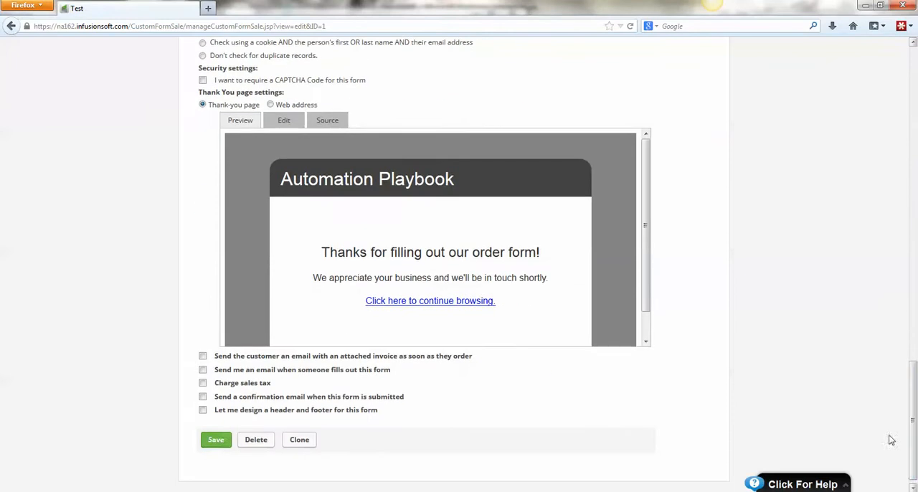
{"action": "left_click", "coordinate": [213, 440]}
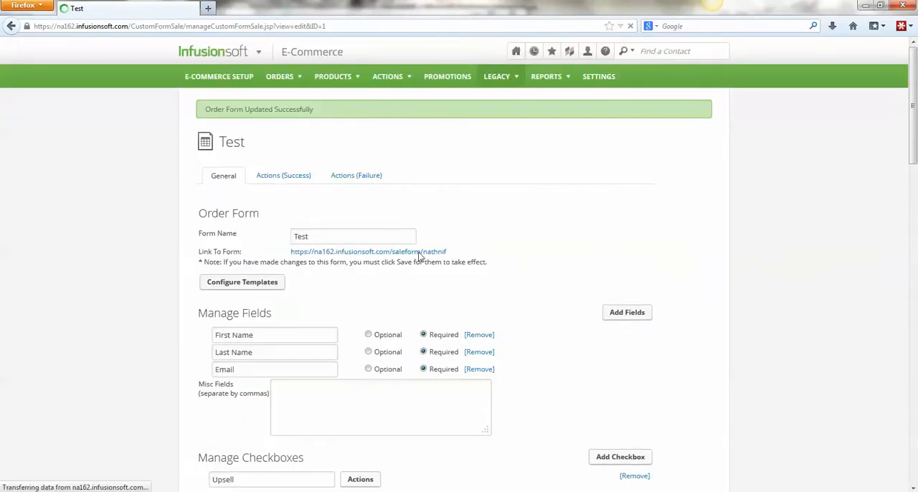
- Preview the live Test order form with its Upsell checkbox ticked, review the page and close it
{"action": "left_click", "coordinate": [423, 253]}
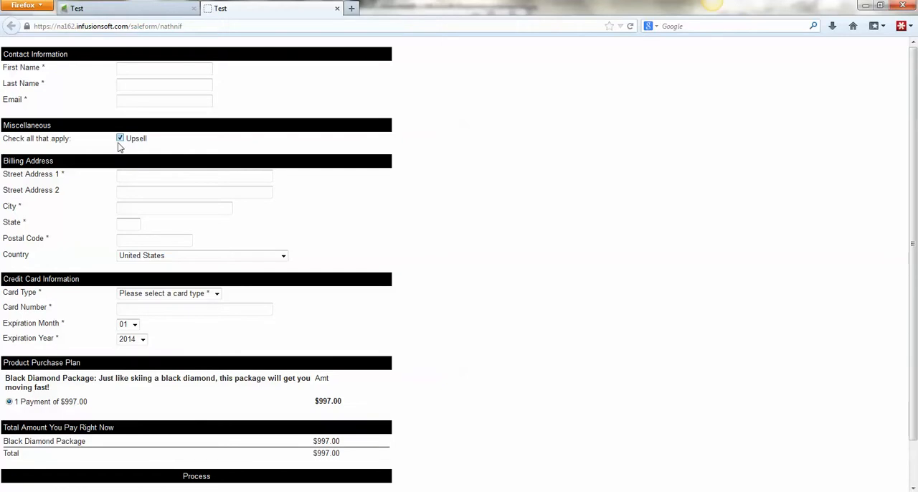
{"action": "scroll", "coordinate": [164, 323], "scroll_direction": "down", "scroll_amount": 2}
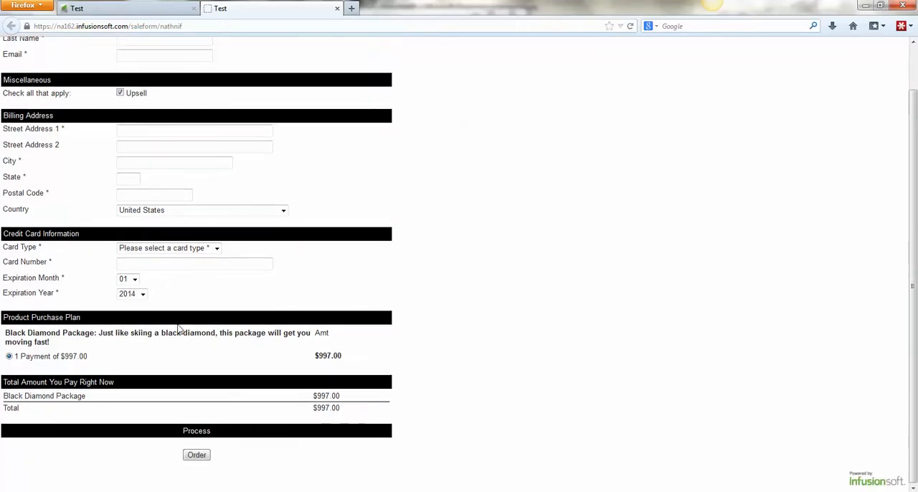
{"action": "left_click", "coordinate": [337, 8]}
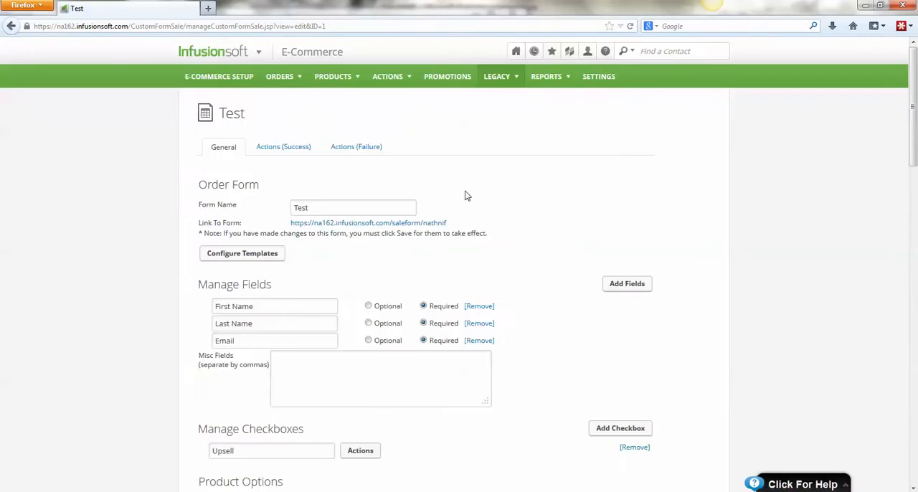
- Return to the Campaign Builder list and open the Infusionsoft One-Click Upsell campaign
{"action": "left_click", "coordinate": [534, 50]}
{"action": "mouse_move", "coordinate": [215, 51]}
{"action": "left_click", "coordinate": [399, 106]}
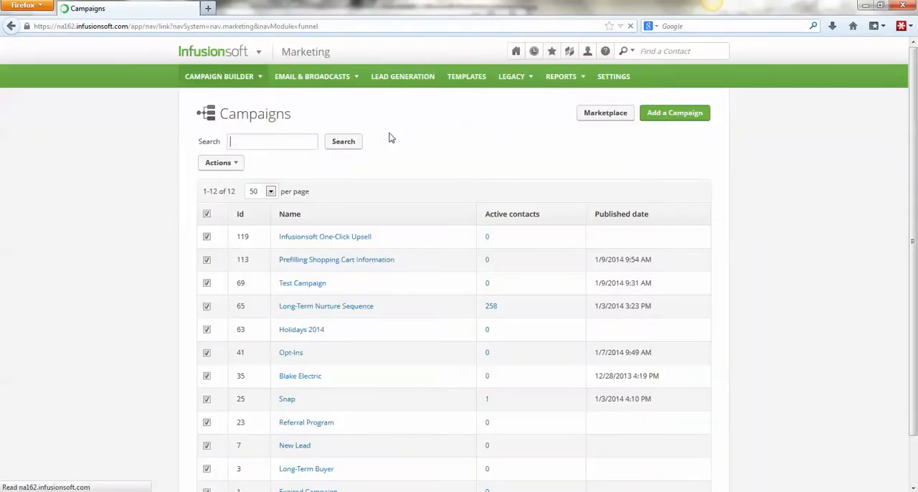
{"action": "left_click", "coordinate": [338, 238]}
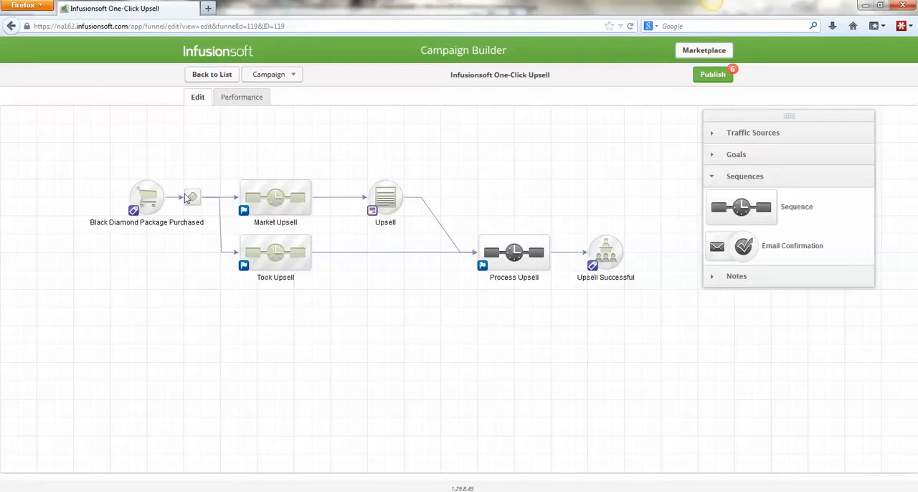
- Review the decision rules after Black Diamond Package Purchased for Market Upsell and Took Upsell, and return to the campaign
{"action": "left_click_drag", "start_coordinate": [112, 142], "coordinate": [176, 239]}
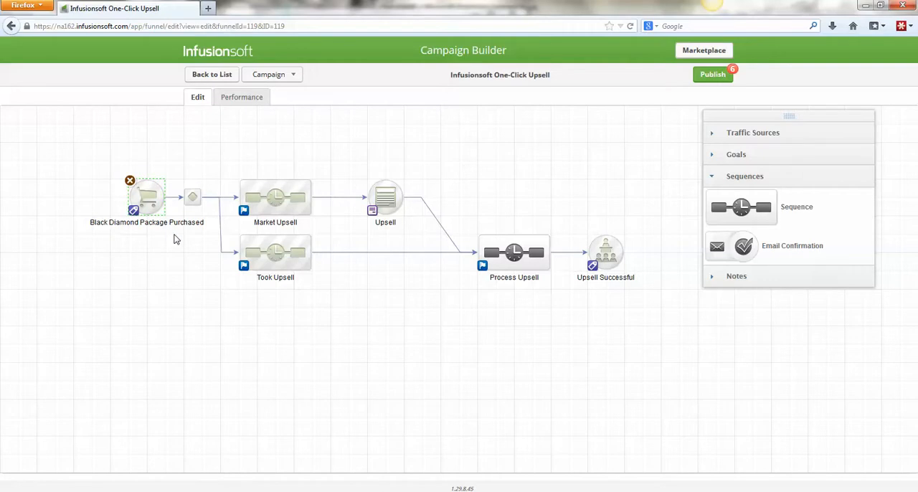
{"action": "double_click", "coordinate": [504, 247]}
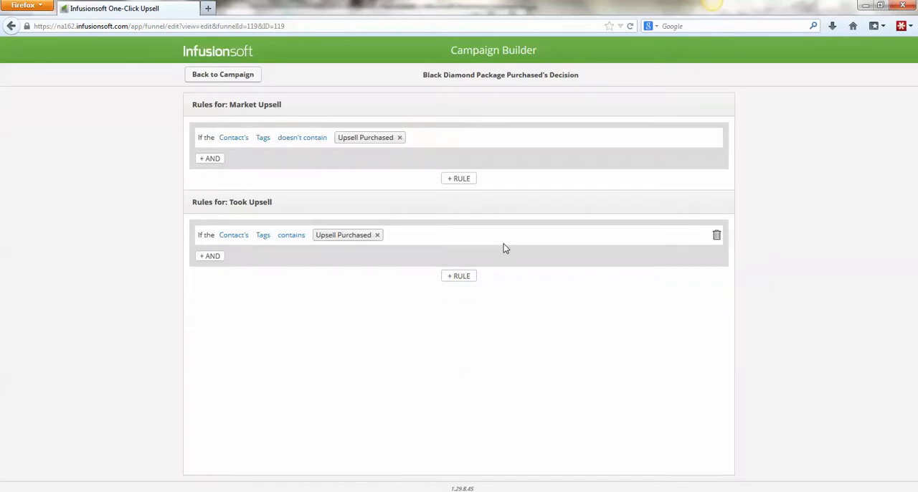
{"action": "left_click", "coordinate": [230, 76]}
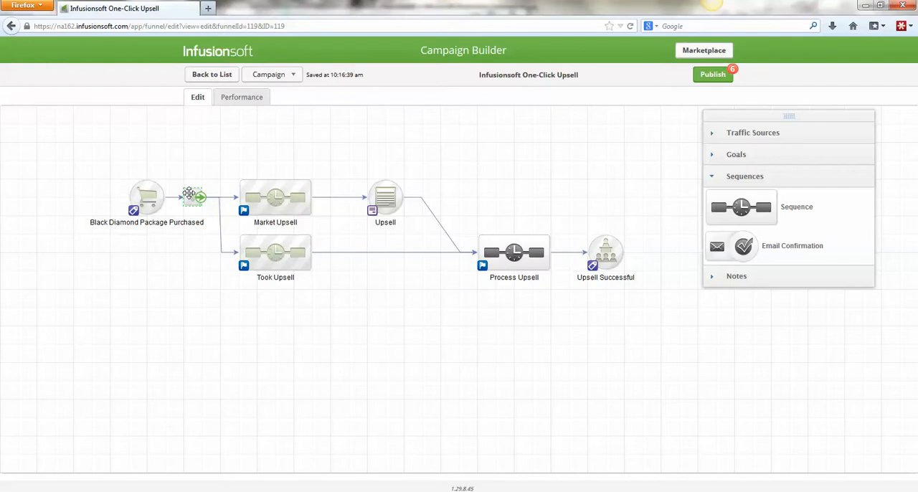
{"action": "left_click_drag", "start_coordinate": [226, 151], "coordinate": [332, 233]}
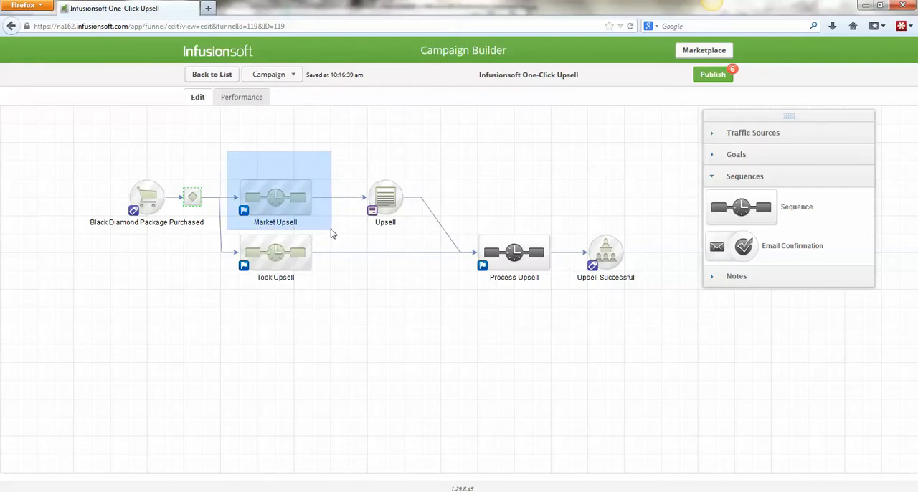
{"action": "left_click_drag", "start_coordinate": [332, 233], "coordinate": [332, 234]}
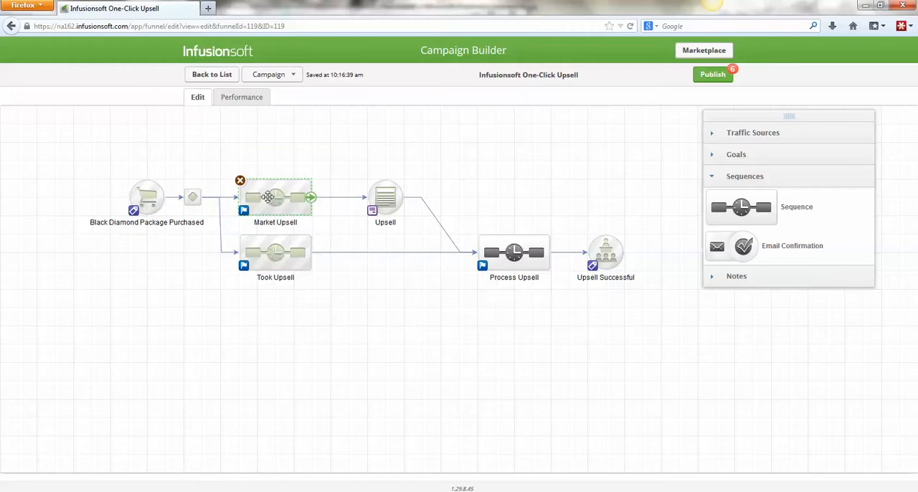
- Review the contents of the Market Upsell and Took Upsell sequences and return to the campaign
{"action": "double_click", "coordinate": [271, 201]}
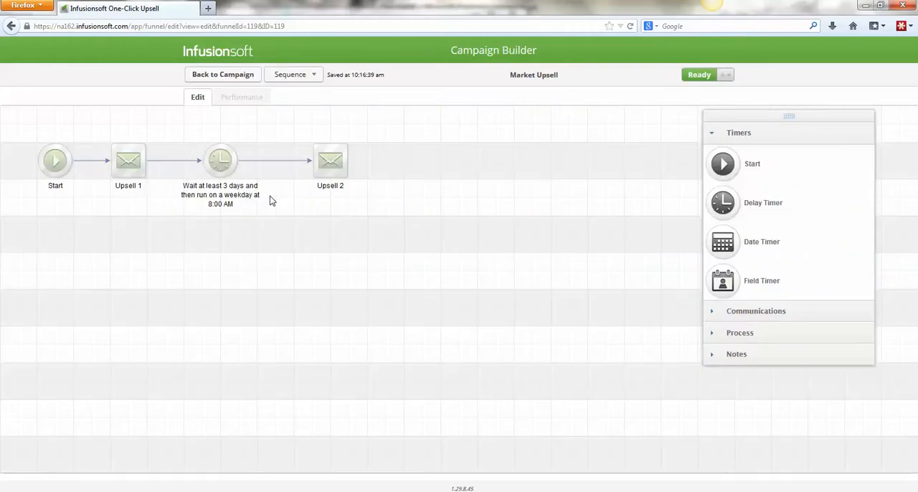
{"action": "left_click", "coordinate": [228, 76]}
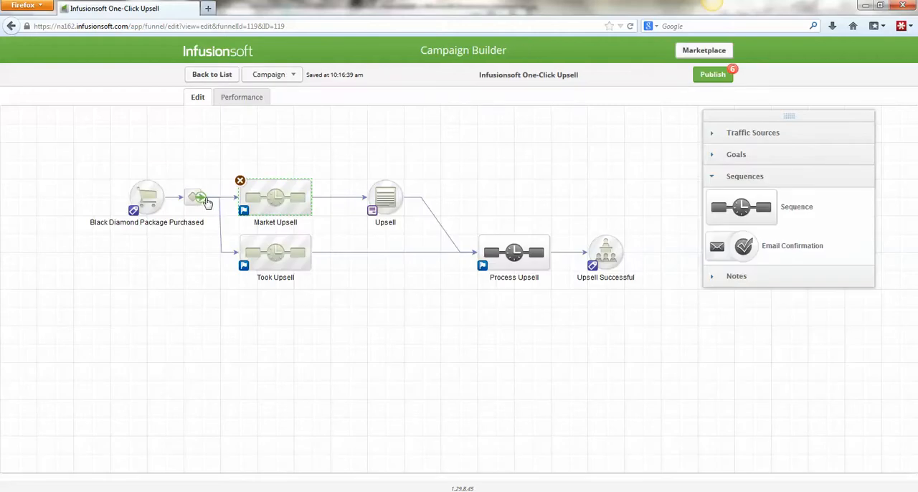
{"action": "double_click", "coordinate": [266, 250]}
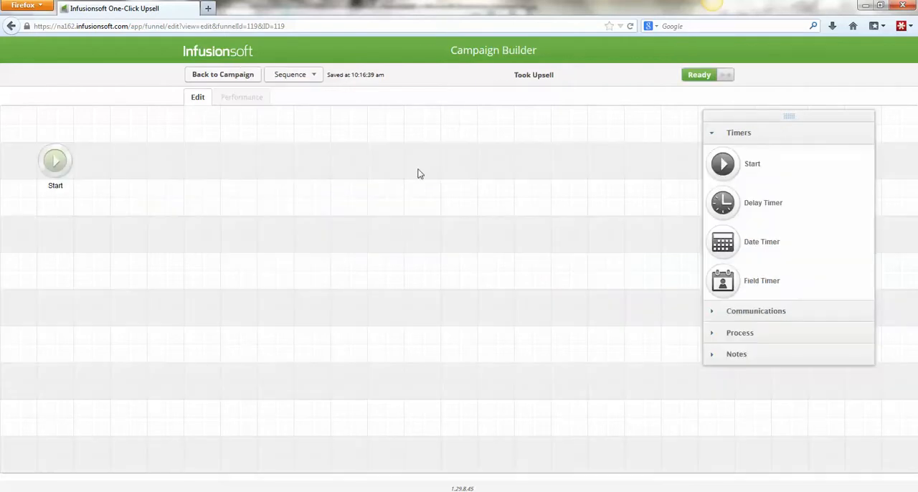
{"action": "left_click", "coordinate": [225, 79]}
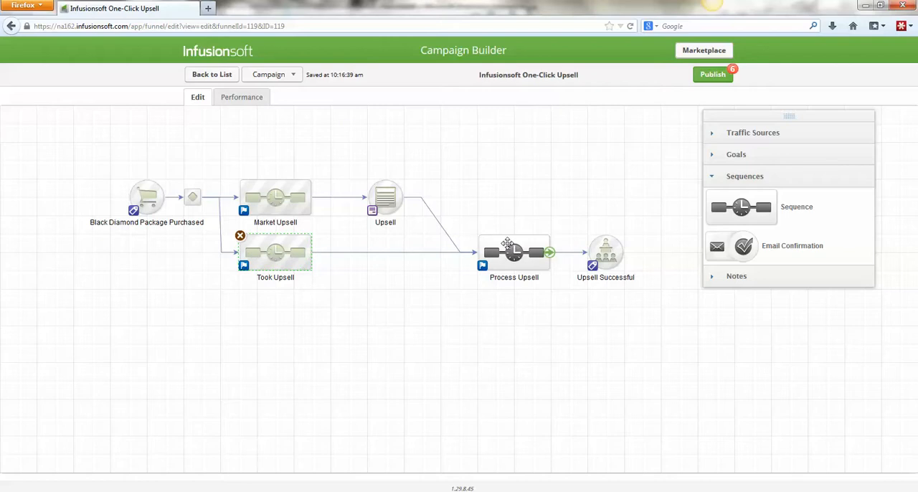
{"action": "left_click_drag", "start_coordinate": [463, 200], "coordinate": [557, 306]}
{"action": "left_click", "coordinate": [498, 309]}
- Leave the campaign and open the Action Sets list in the CRM settings
{"action": "left_click", "coordinate": [213, 78]}
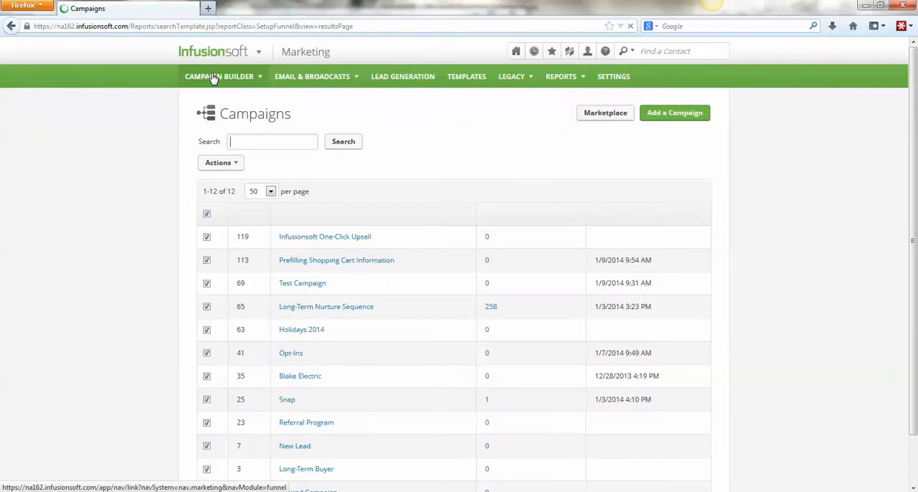
{"action": "mouse_move", "coordinate": [225, 57]}
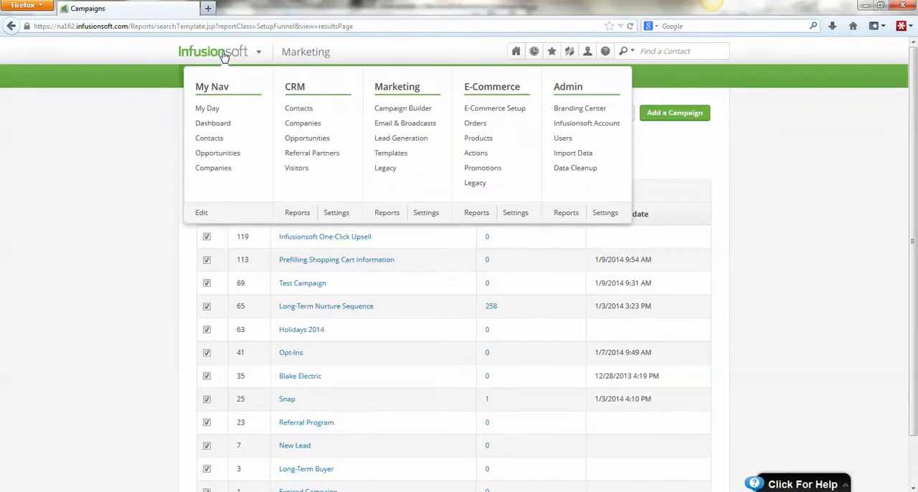
{"action": "left_click", "coordinate": [337, 214]}
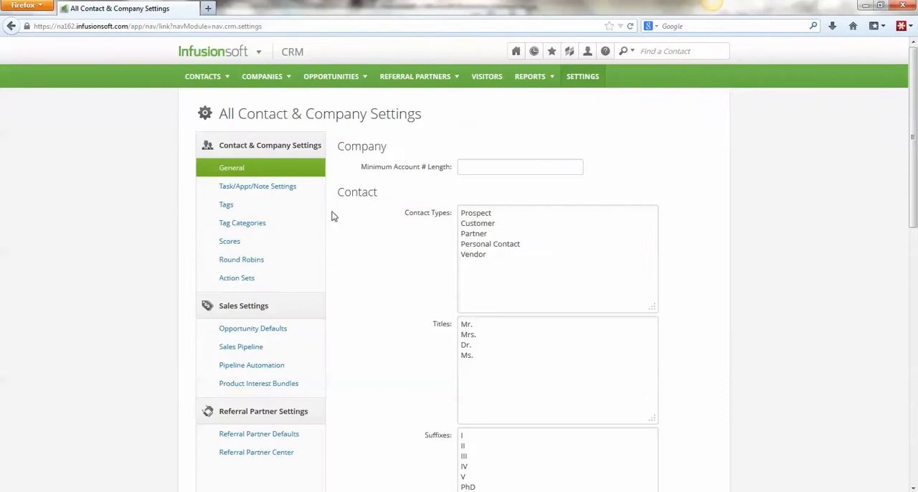
{"action": "left_click", "coordinate": [241, 280]}
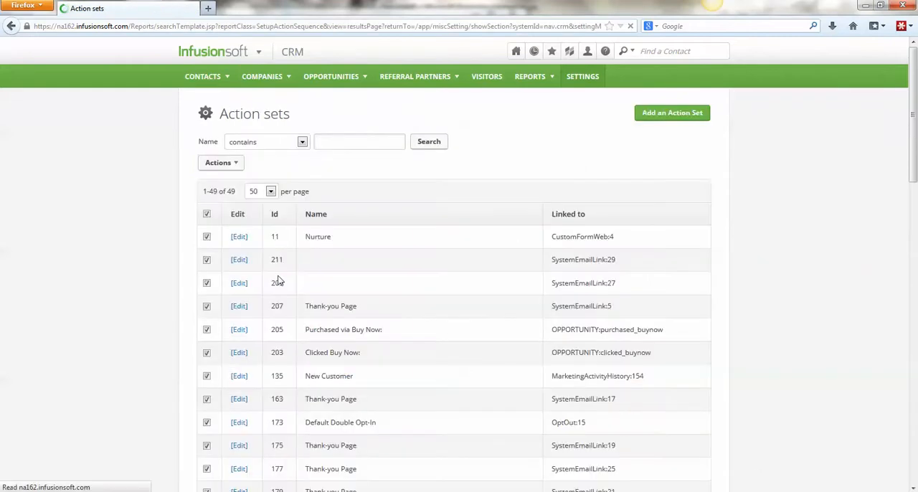
- Create a new action set named Upsell and add a Create an order action to it
{"action": "left_click", "coordinate": [650, 115]}
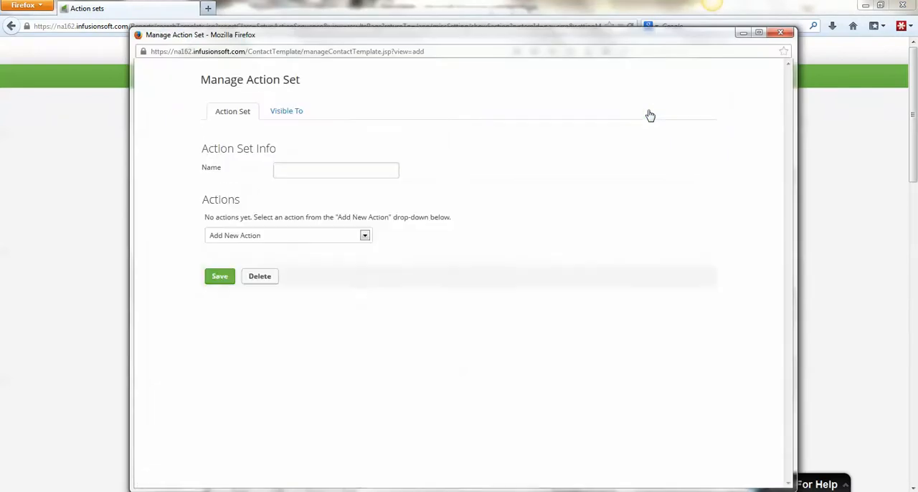
{"action": "left_click", "coordinate": [336, 173]}
{"action": "type", "text": "Upsell"}
{"action": "left_click", "coordinate": [271, 236]}
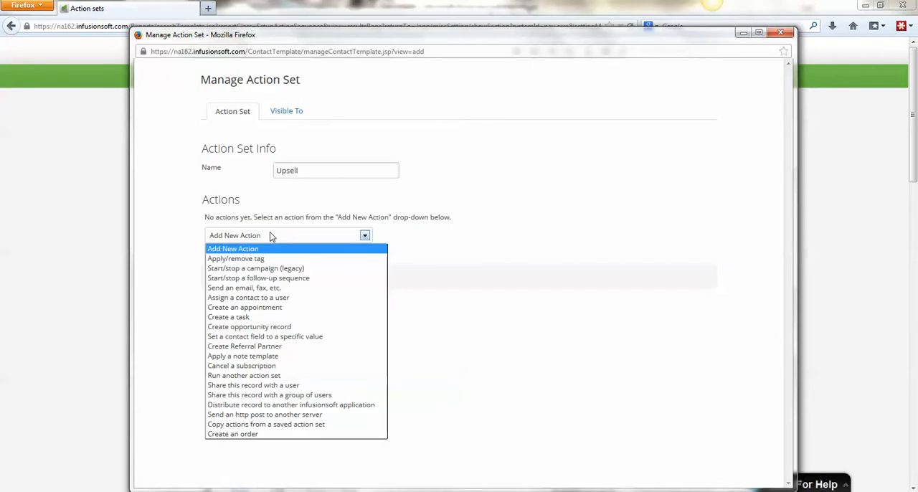
{"action": "left_click", "coordinate": [255, 435]}
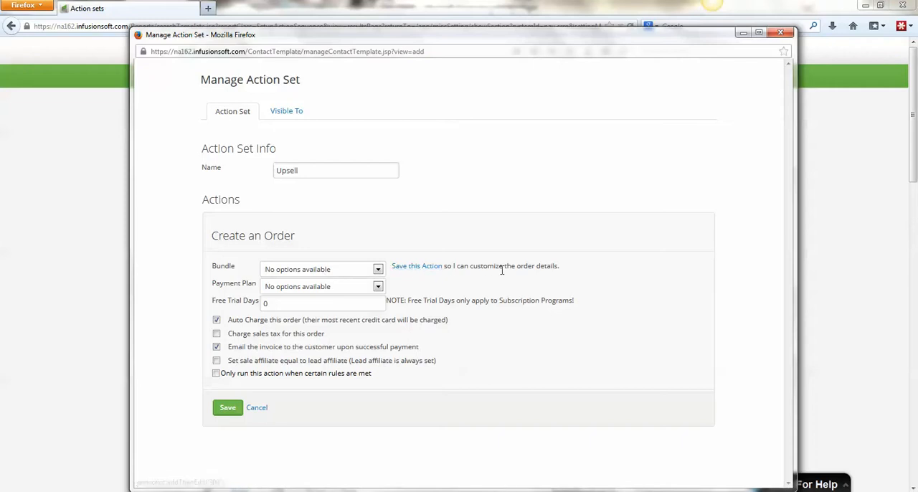
- Add the Platinum Package product to the order action, then save the action and the Upsell action set
{"action": "left_click", "coordinate": [419, 266]}
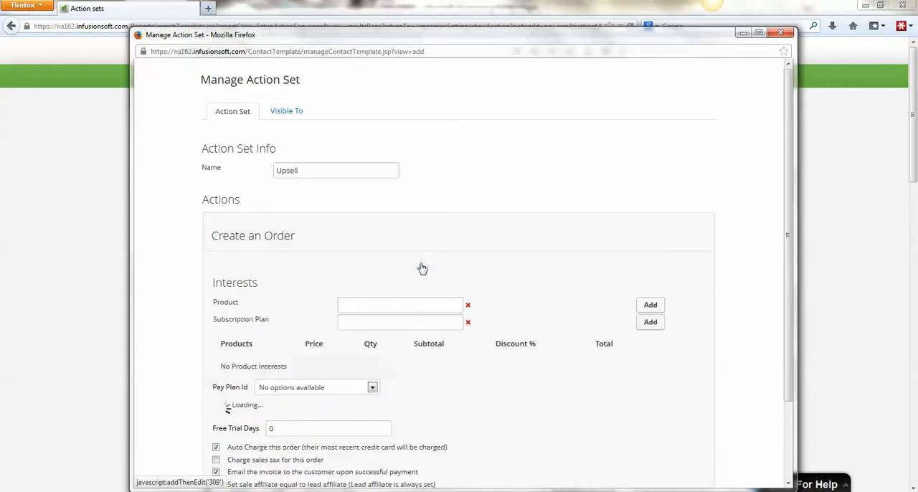
{"action": "left_click", "coordinate": [370, 304]}
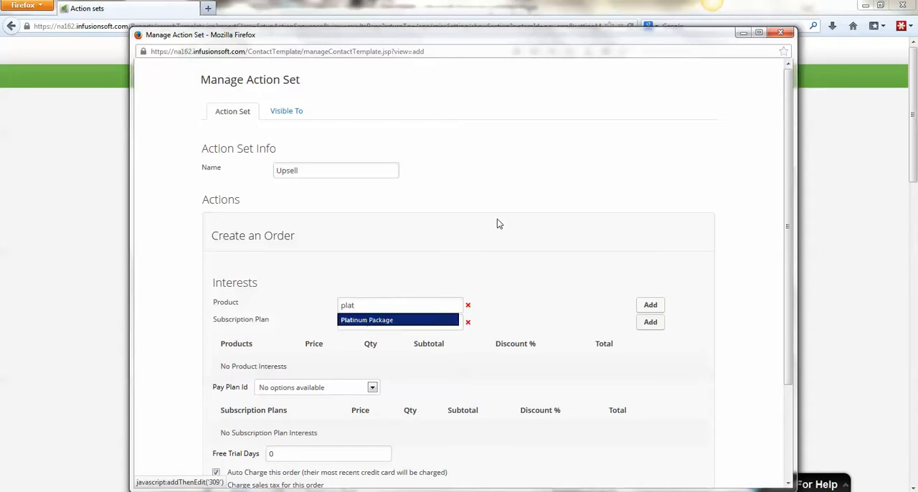
{"action": "left_click", "coordinate": [400, 321]}
{"action": "left_click", "coordinate": [650, 305]}
{"action": "left_click_drag", "start_coordinate": [787, 182], "coordinate": [790, 275]}
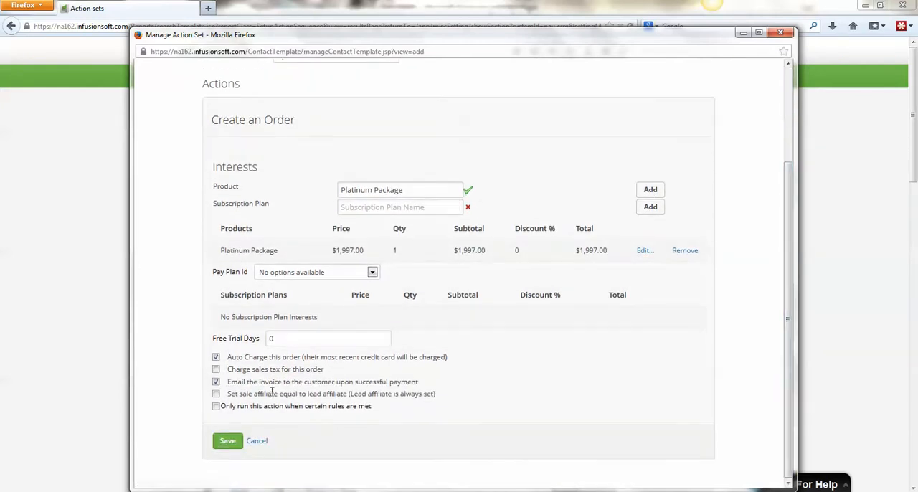
{"action": "left_click", "coordinate": [229, 443]}
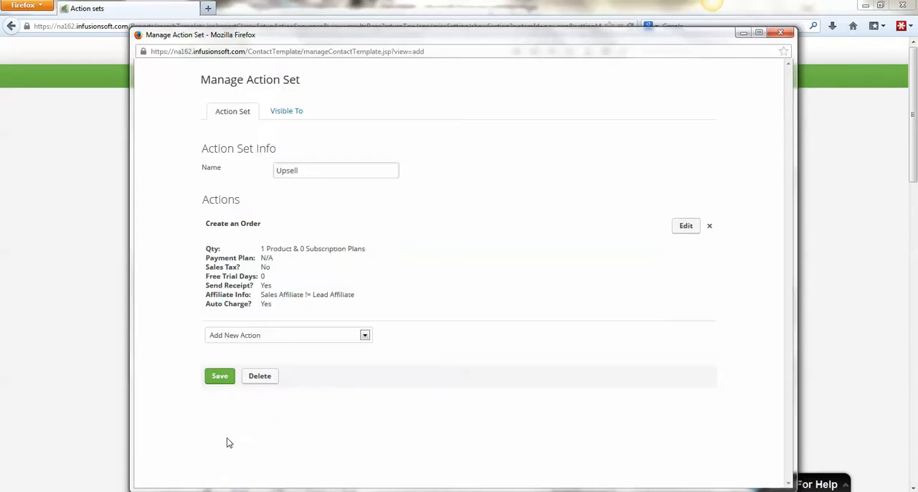
{"action": "left_click", "coordinate": [220, 378]}
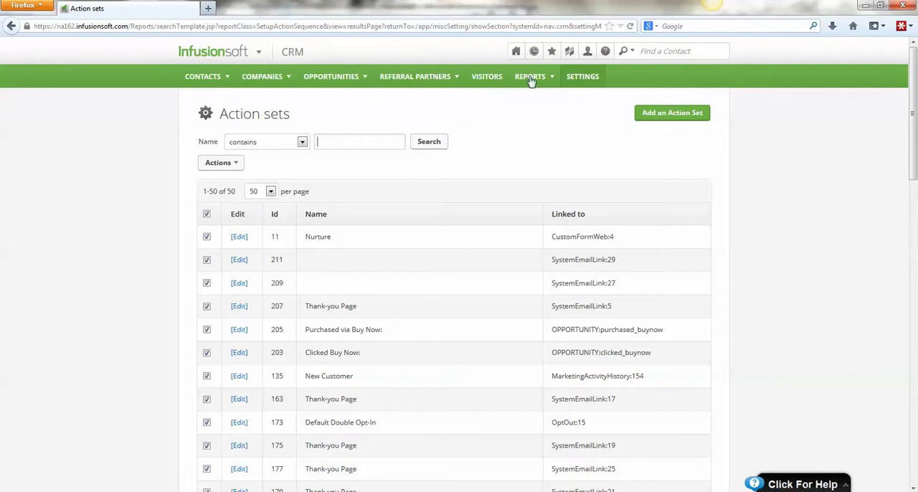
- Reopen the Infusionsoft One-Click Upsell campaign and open its Process Upsell sequence
{"action": "left_click", "coordinate": [534, 51]}
{"action": "left_click", "coordinate": [524, 99]}
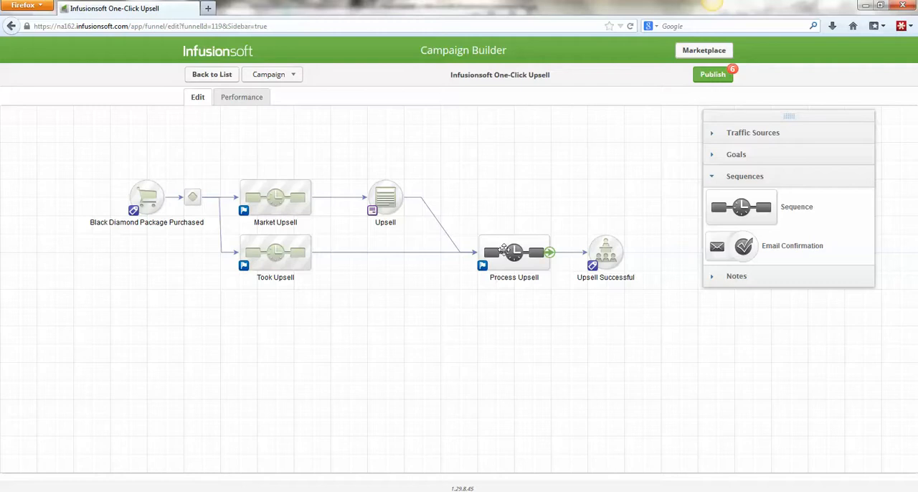
{"action": "double_click", "coordinate": [504, 249]}
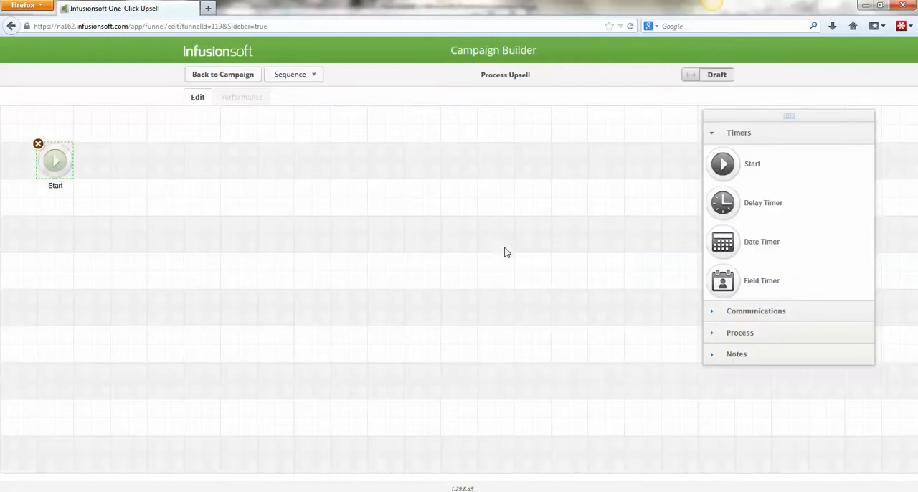
- Add a legacy Action Set step after Start in the sequence and name it Process Upsell
{"action": "left_click", "coordinate": [753, 335]}
{"action": "scroll", "coordinate": [753, 338], "scroll_direction": "down", "scroll_amount": 1}
{"action": "left_click_drag", "start_coordinate": [731, 426], "coordinate": [165, 167]}
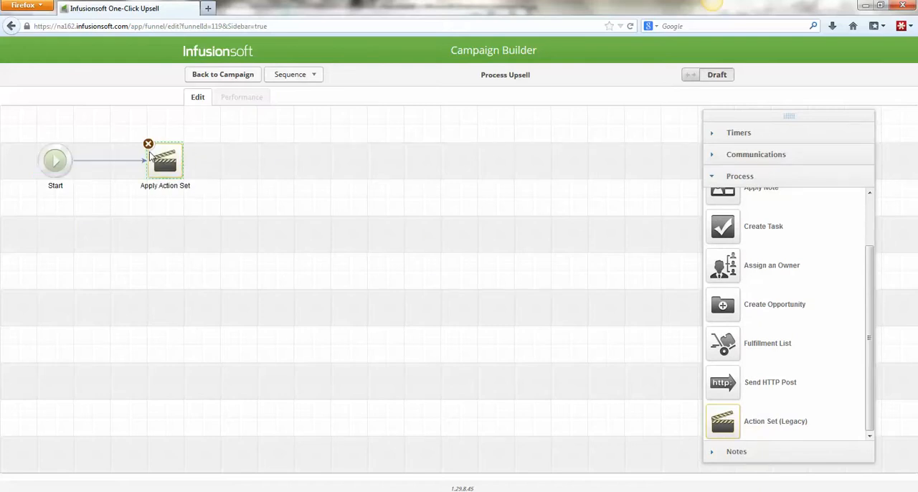
{"action": "left_click", "coordinate": [170, 188]}
{"action": "type", "text": "Pr"}
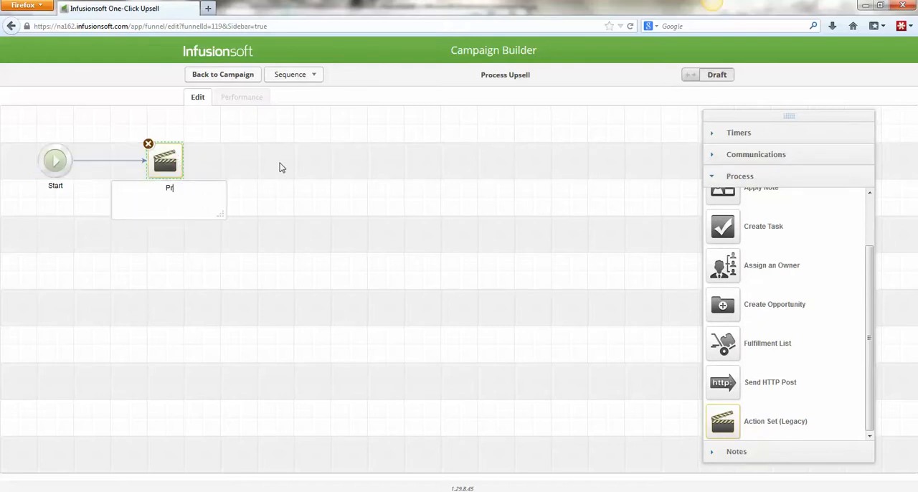
{"action": "type", "text": "ocess Upsell"}
{"action": "key", "text": "Return"}
- Assign the Upsell action set to the Process Upsell step, then mark the sequence Ready and return to the campaign
{"action": "double_click", "coordinate": [161, 152]}
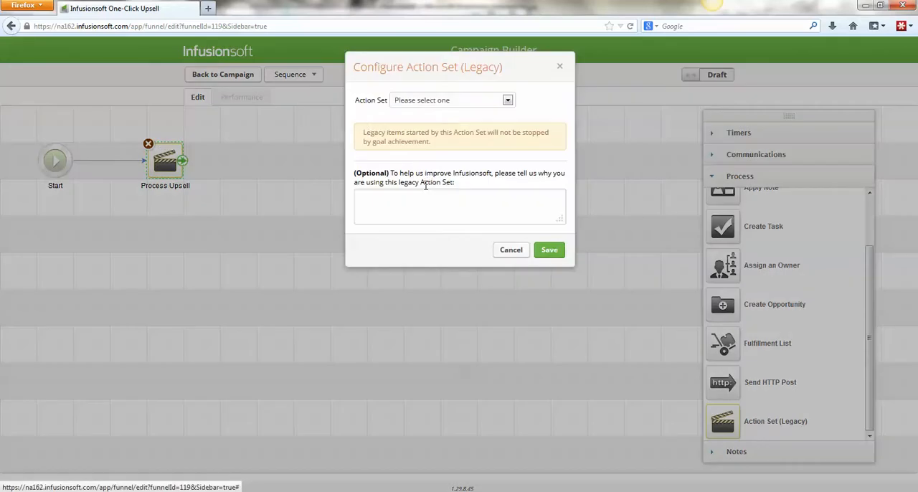
{"action": "left_click", "coordinate": [426, 101]}
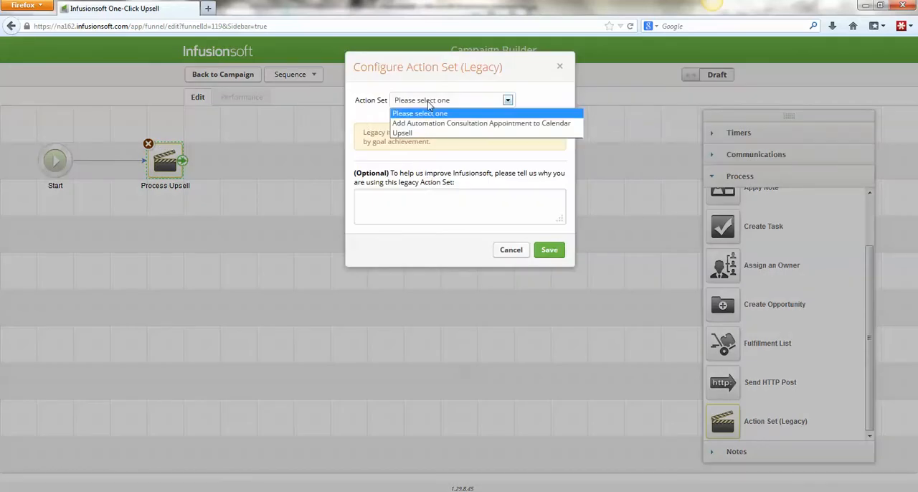
{"action": "left_click", "coordinate": [420, 133]}
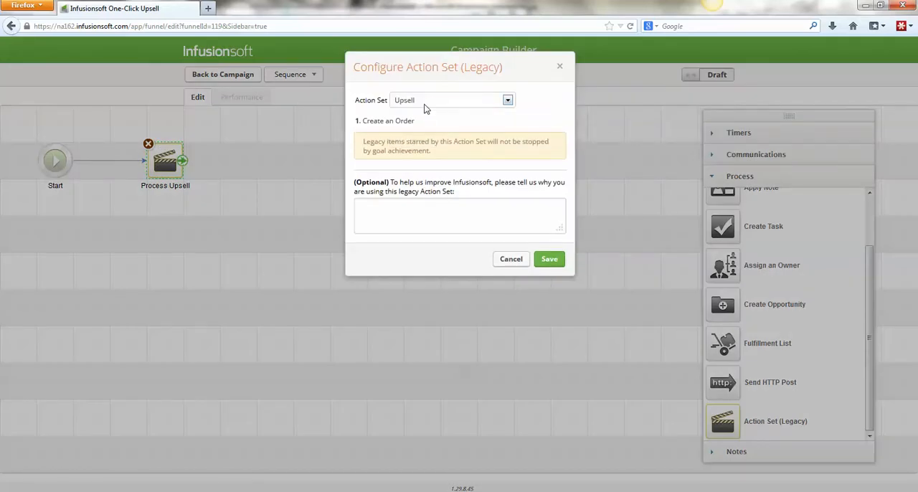
{"action": "left_click", "coordinate": [550, 260]}
{"action": "left_click", "coordinate": [713, 76]}
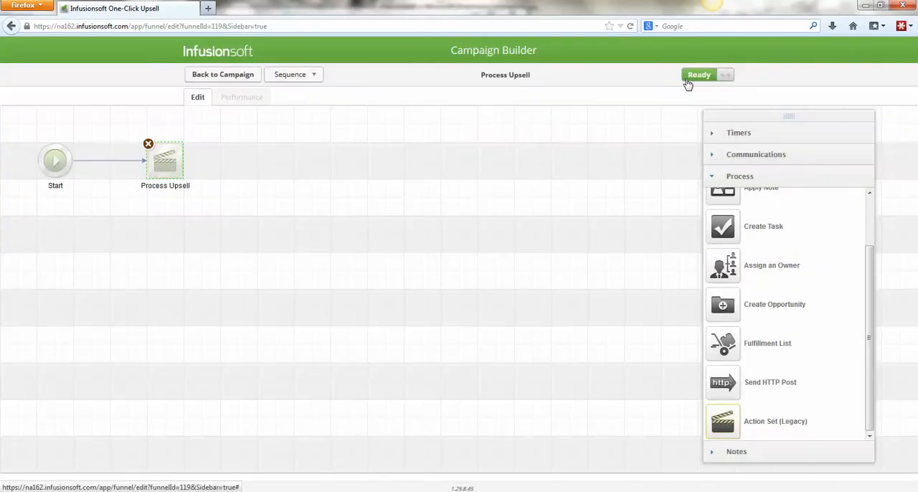
{"action": "left_click", "coordinate": [232, 83]}
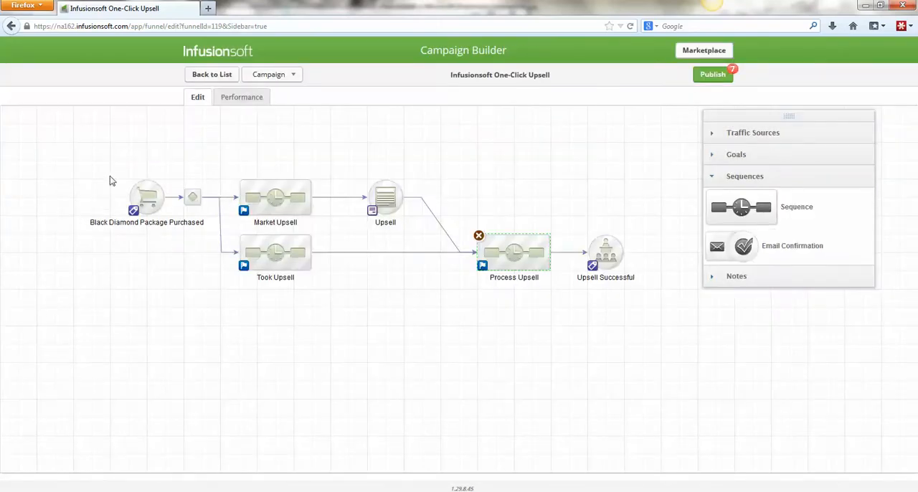
- Review the Black Diamond Package Purchased goal and the inside of the Process Upsell sequence, and return to the campaign
{"action": "left_click_drag", "start_coordinate": [101, 162], "coordinate": [182, 240]}
{"action": "left_click", "coordinate": [522, 248]}
{"action": "double_click", "coordinate": [523, 247]}
{"action": "left_click_drag", "start_coordinate": [112, 109], "coordinate": [309, 263]}
{"action": "left_click", "coordinate": [309, 263]}
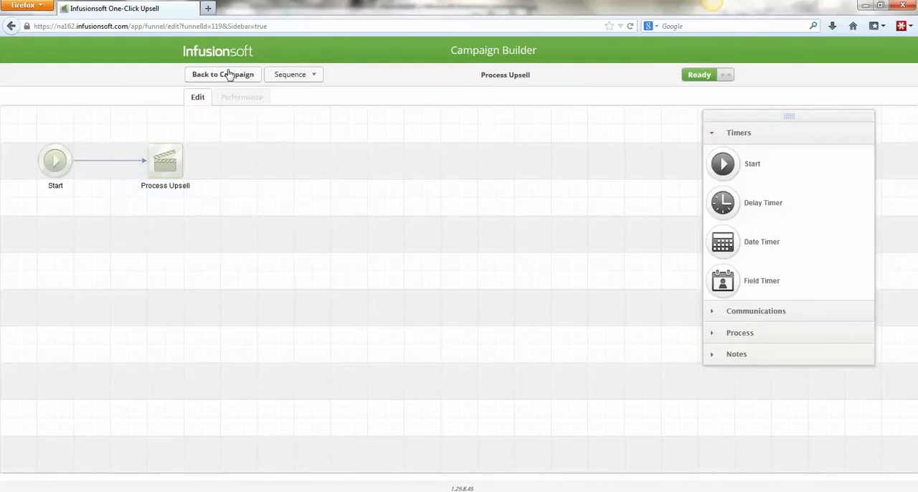
{"action": "left_click", "coordinate": [228, 75]}
{"action": "left_click_drag", "start_coordinate": [84, 145], "coordinate": [179, 258]}
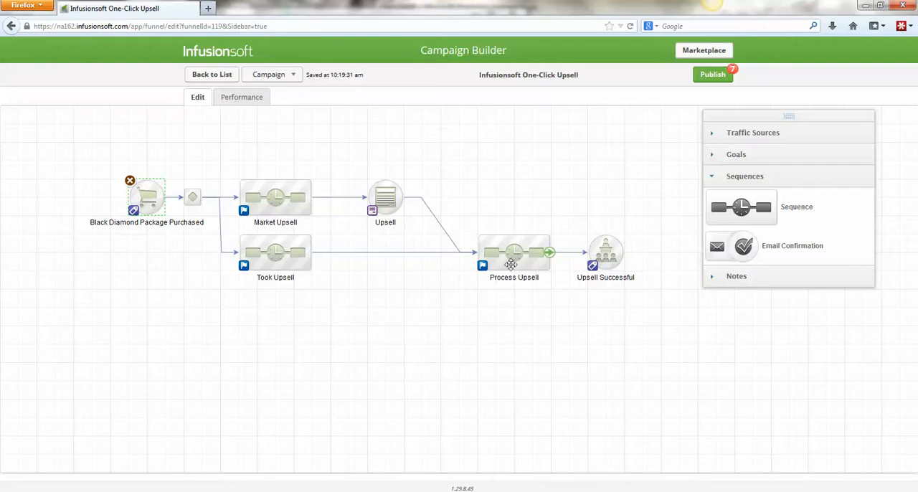
- Add a delay timer after the action set in the Process Upsell sequence, waiting at least 3 days and running on a weekday at 8:00 AM
{"action": "double_click", "coordinate": [514, 252]}
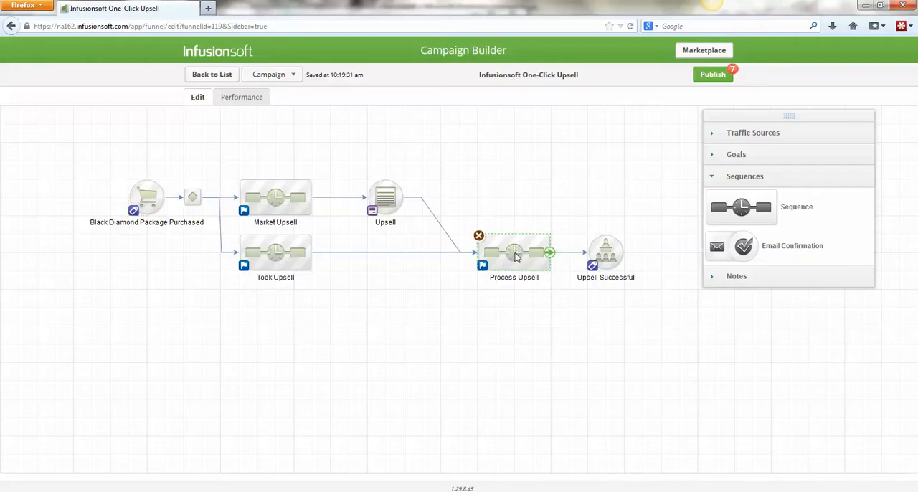
{"action": "left_click_drag", "start_coordinate": [726, 203], "coordinate": [257, 158]}
{"action": "double_click", "coordinate": [268, 158]}
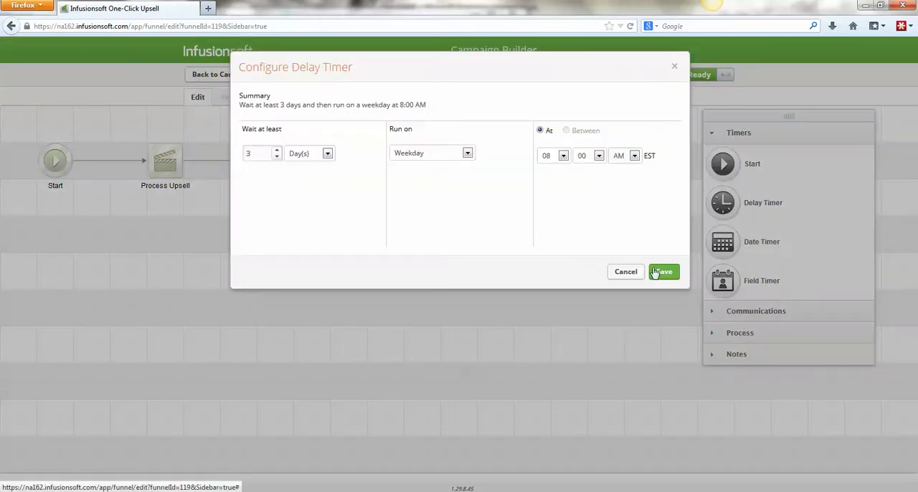
{"action": "left_click", "coordinate": [654, 271]}
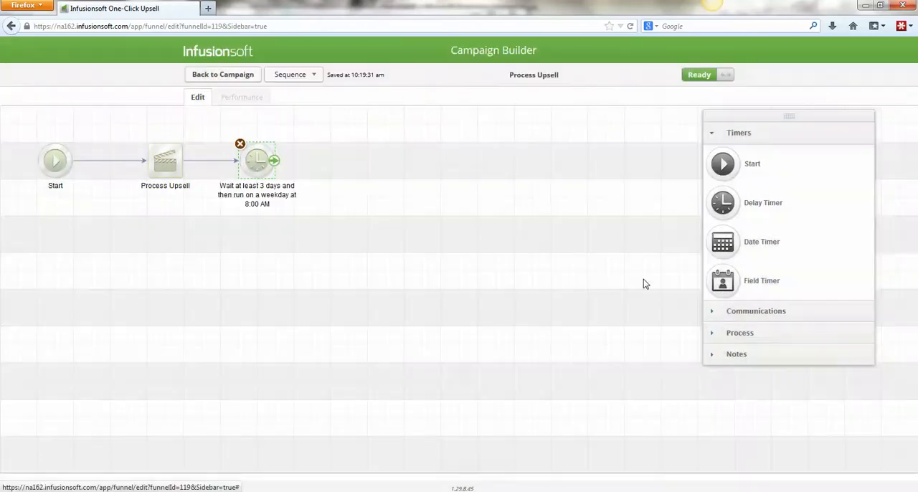
- Return to the campaign, delete the connection from Process Upsell to Upsell Successful, and move that goal out of the way
{"action": "left_click", "coordinate": [220, 77]}
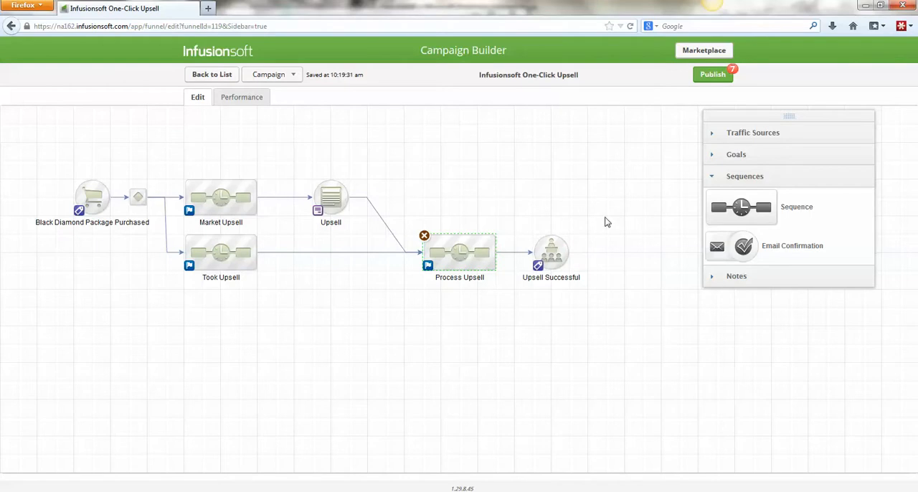
{"action": "left_click", "coordinate": [523, 261]}
{"action": "left_click", "coordinate": [525, 254]}
{"action": "key", "text": "Delete"}
{"action": "left_click_drag", "start_coordinate": [551, 252], "coordinate": [570, 180]}
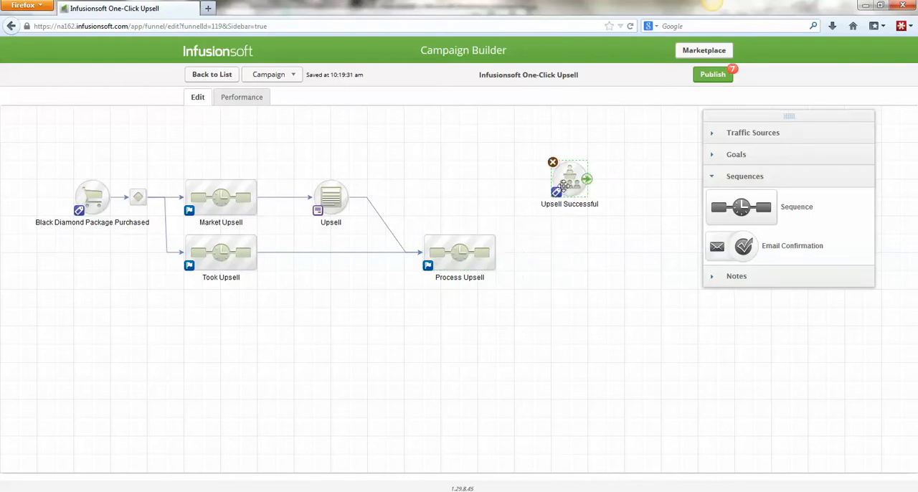
- Add a Purchase online goal connected after Process Upsell, view its purchase configuration options, and cancel without choosing one
{"action": "left_click", "coordinate": [773, 156]}
{"action": "scroll", "coordinate": [766, 294], "scroll_direction": "down", "scroll_amount": 1}
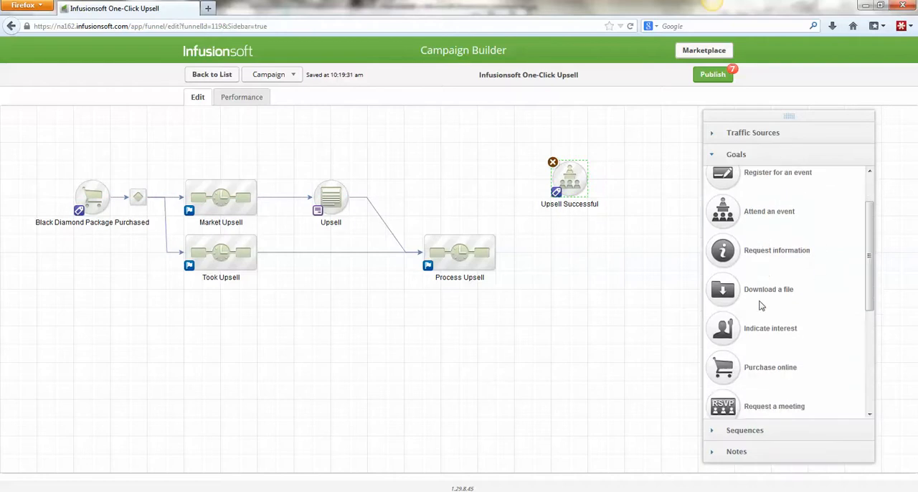
{"action": "left_click_drag", "start_coordinate": [732, 367], "coordinate": [539, 251]}
{"action": "mouse_move", "coordinate": [485, 248]}
{"action": "double_click", "coordinate": [546, 247]}
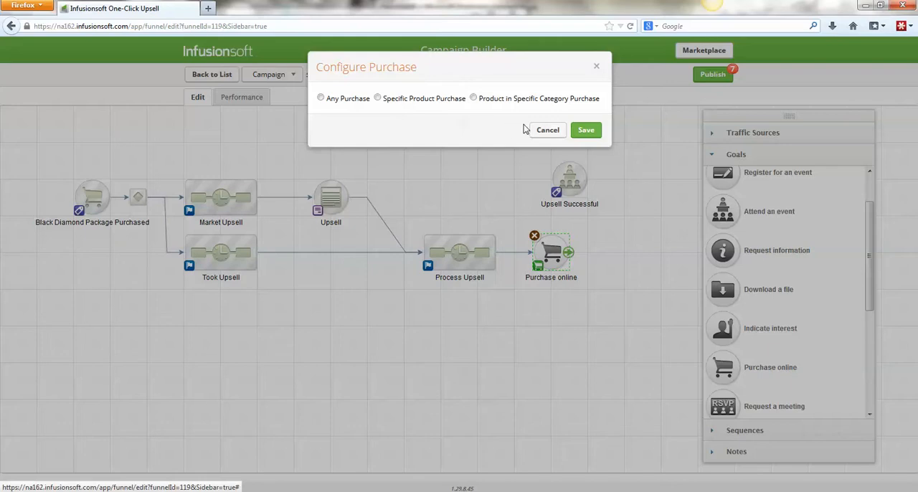
{"action": "left_click", "coordinate": [584, 129]}
{"action": "left_click", "coordinate": [495, 227]}
{"action": "left_click", "coordinate": [547, 131]}
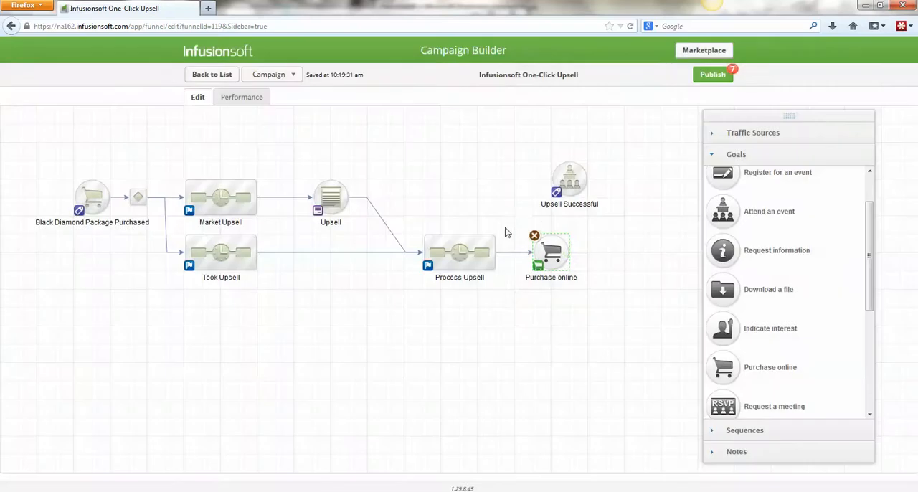
- Delete the Purchase online goal, move Upsell Successful back into place, and reconnect it after Process Upsell
{"action": "left_click_drag", "start_coordinate": [508, 213], "coordinate": [600, 310]}
{"action": "left_click", "coordinate": [534, 235]}
{"action": "left_click", "coordinate": [473, 223]}
{"action": "left_click_drag", "start_coordinate": [569, 178], "coordinate": [551, 249]}
{"action": "left_click_drag", "start_coordinate": [493, 247], "coordinate": [550, 247]}
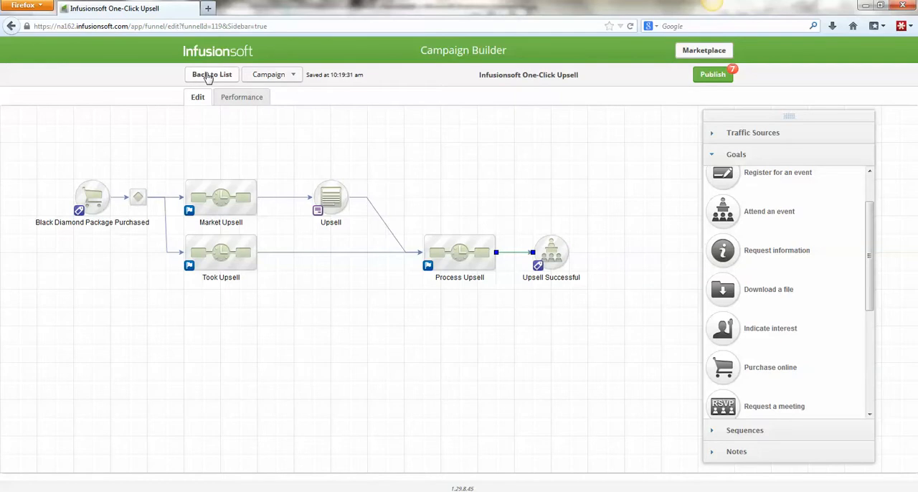
- Leave the campaign for the E-Commerce purchase actions and open the action set for the Platinum Package product
{"action": "left_click", "coordinate": [208, 76]}
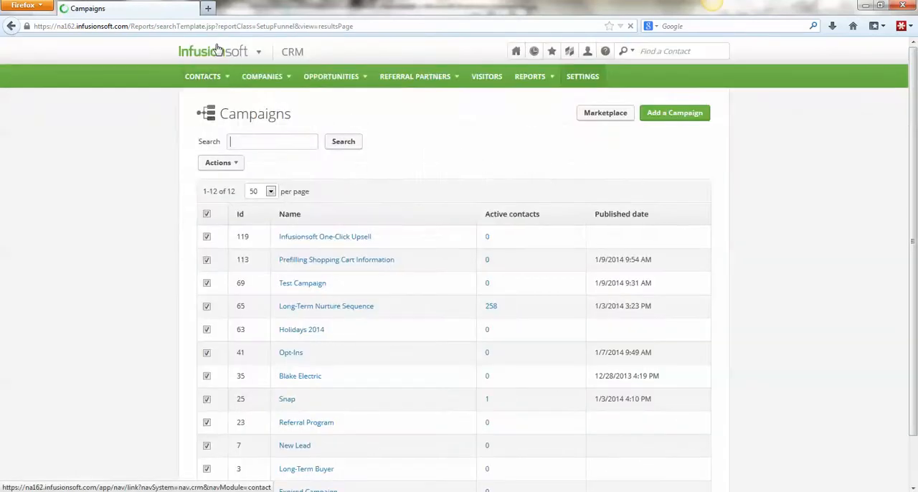
{"action": "mouse_move", "coordinate": [217, 49]}
{"action": "left_click", "coordinate": [485, 154]}
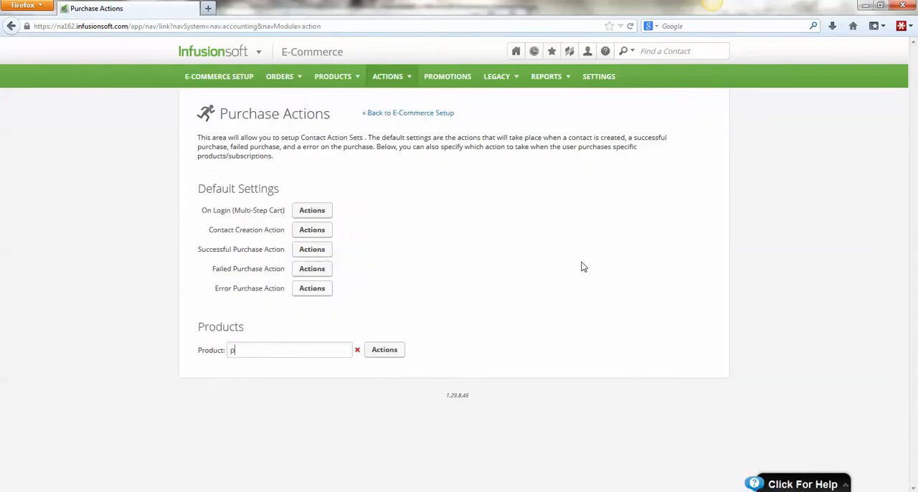
{"action": "type", "text": "plat"}
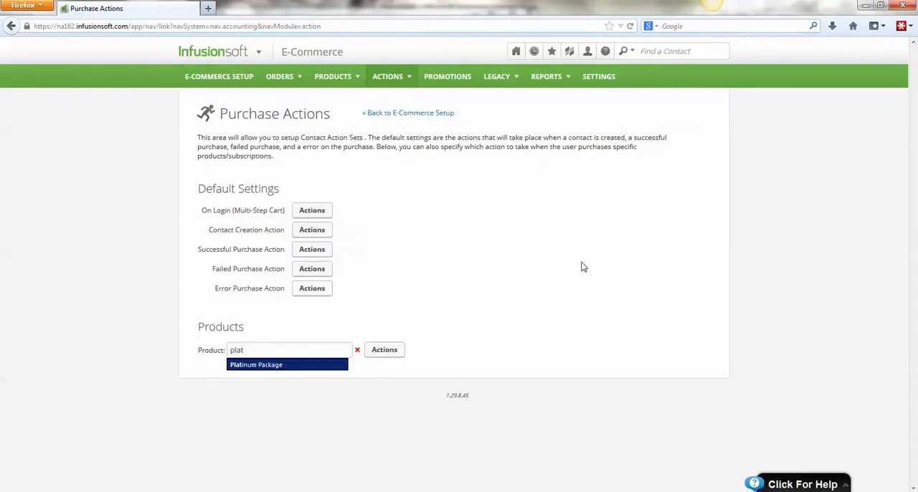
{"action": "left_click", "coordinate": [258, 368]}
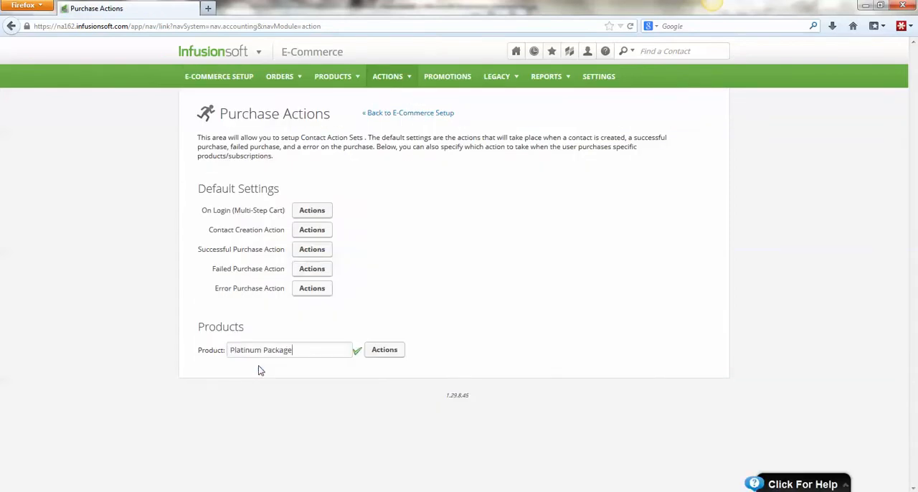
{"action": "left_click", "coordinate": [385, 350]}
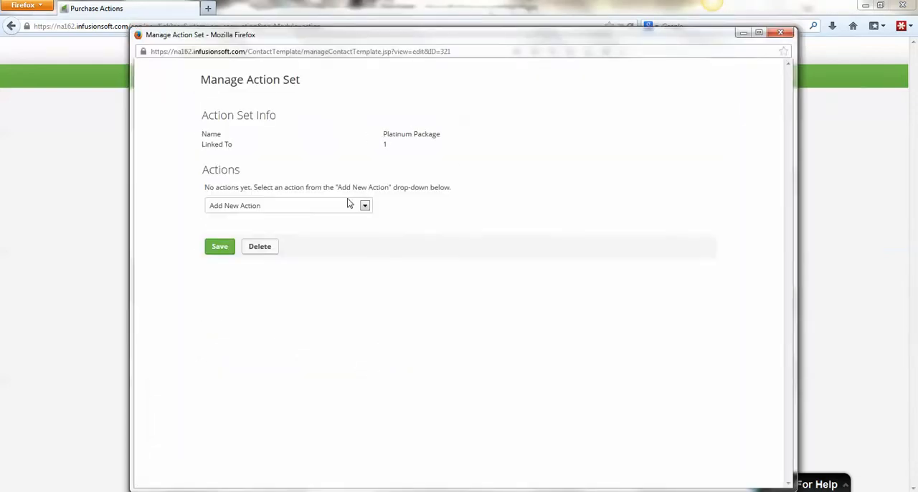
- Add an action that applies the Upsell Successful tag to the Platinum Package action set, and save the set
{"action": "left_click", "coordinate": [349, 204]}
{"action": "left_click", "coordinate": [340, 230]}
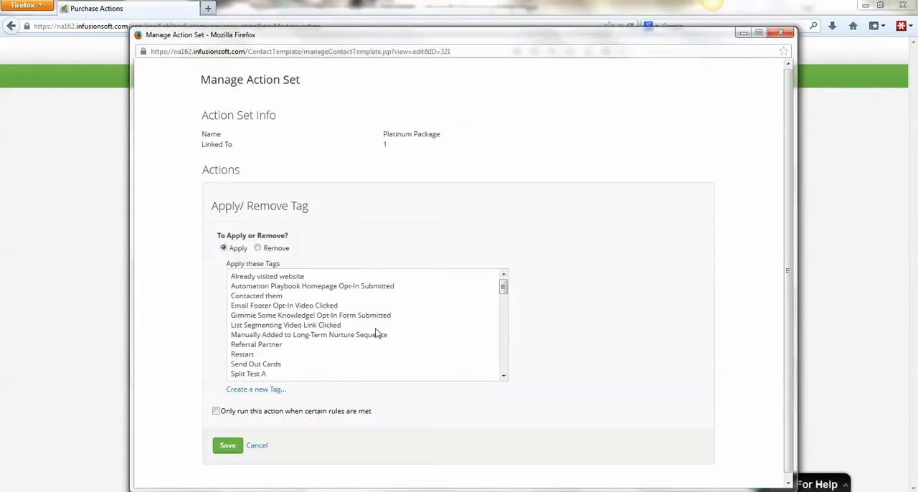
{"action": "left_click", "coordinate": [504, 376]}
{"action": "left_click", "coordinate": [504, 376]}
{"action": "left_click", "coordinate": [504, 376]}
{"action": "left_click", "coordinate": [504, 376]}
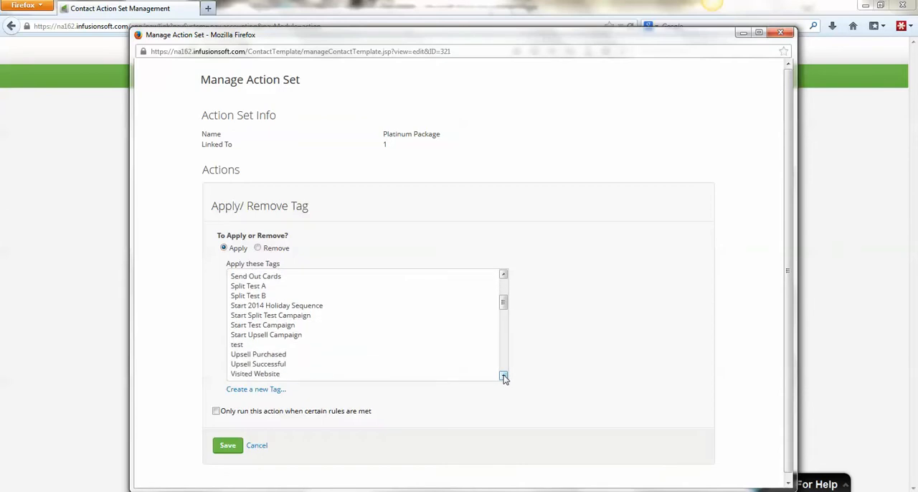
{"action": "left_click", "coordinate": [503, 376]}
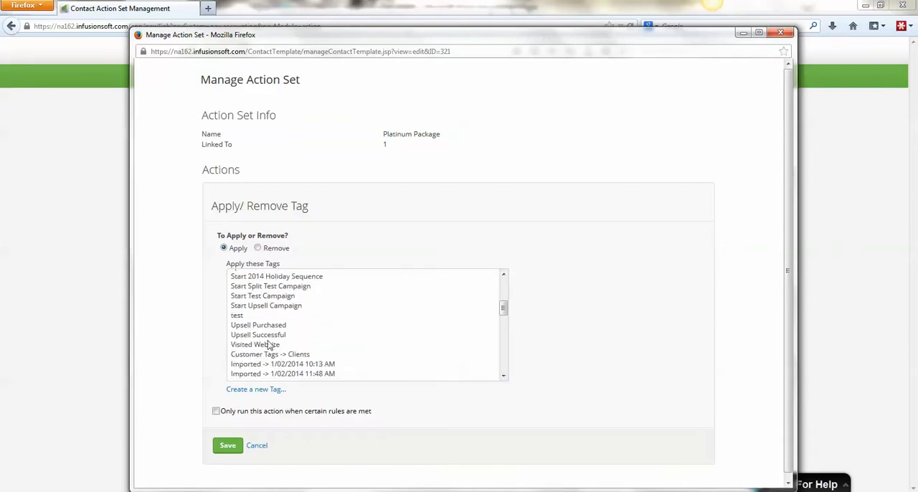
{"action": "left_click", "coordinate": [275, 335]}
{"action": "left_click", "coordinate": [228, 445]}
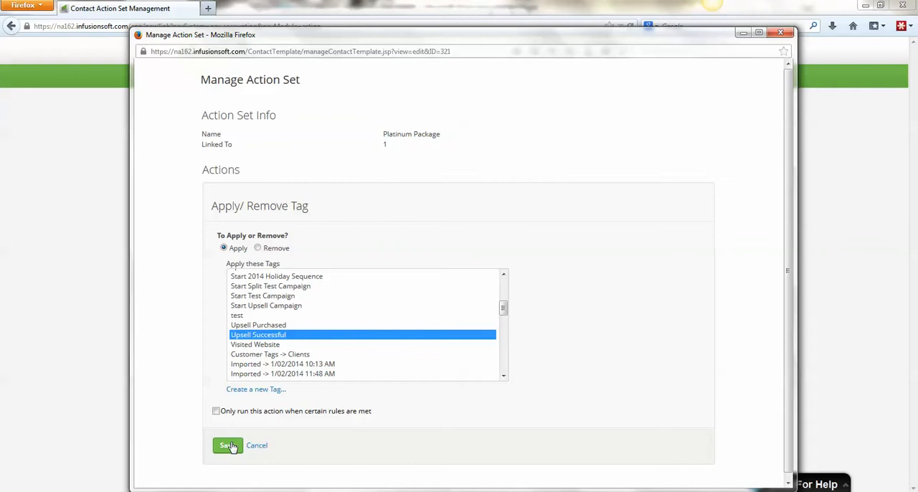
{"action": "left_click", "coordinate": [220, 271]}
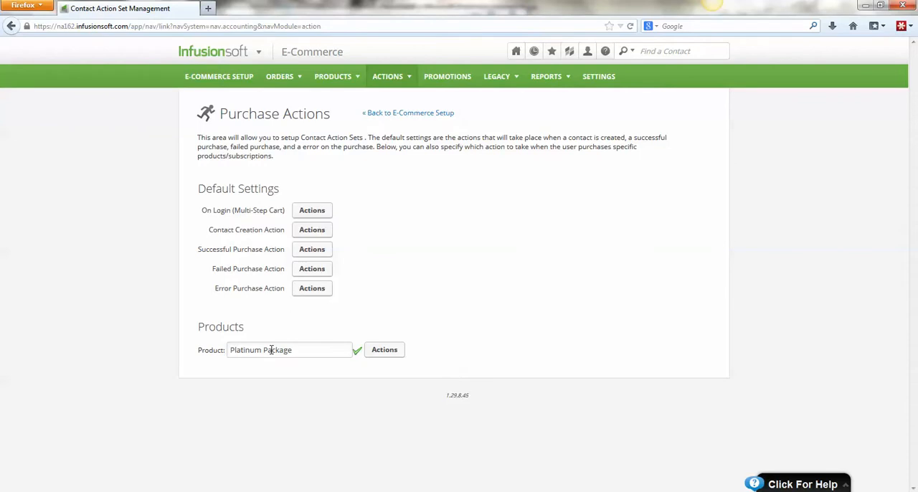
- Reopen the Infusionsoft One-Click Upsell campaign, review the inside of the Process Upsell sequence, and return to the campaign
{"action": "left_click", "coordinate": [535, 50]}
{"action": "left_click", "coordinate": [528, 94]}
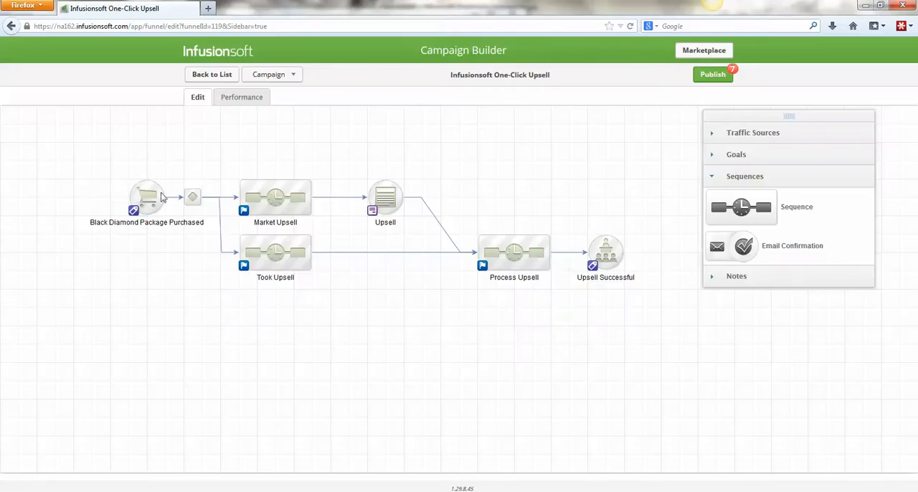
{"action": "left_click_drag", "start_coordinate": [92, 156], "coordinate": [176, 244]}
{"action": "double_click", "coordinate": [508, 248]}
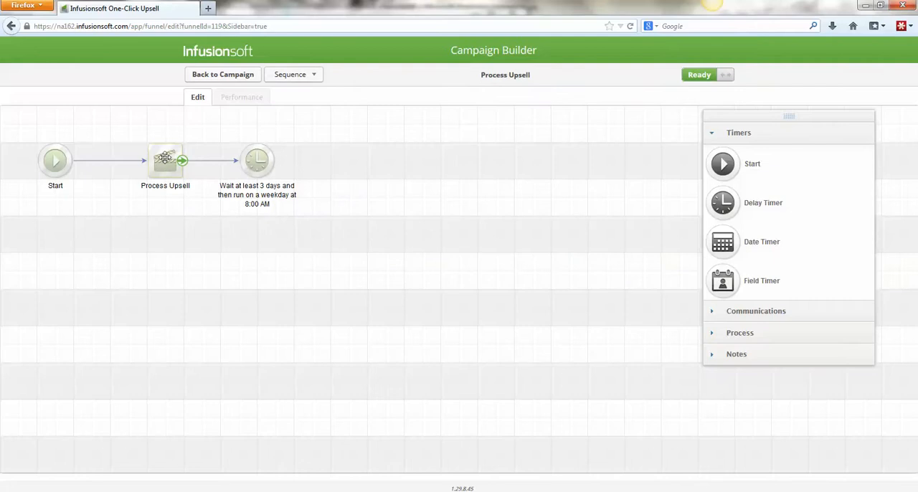
{"action": "left_click", "coordinate": [209, 76]}
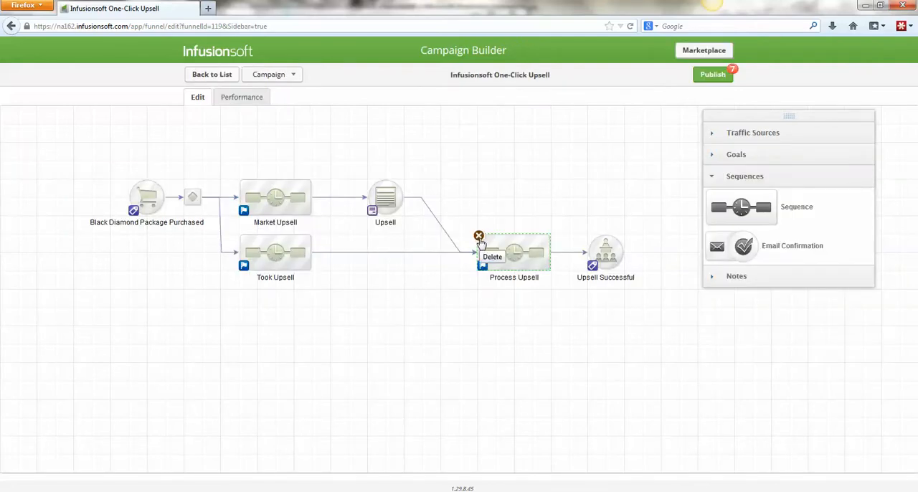
- Raise the Upsell Successful goal slightly above the Process Upsell sequence, and check the timer inside that sequence
{"action": "left_click_drag", "start_coordinate": [566, 201], "coordinate": [648, 325]}
{"action": "left_click_drag", "start_coordinate": [621, 255], "coordinate": [623, 228]}
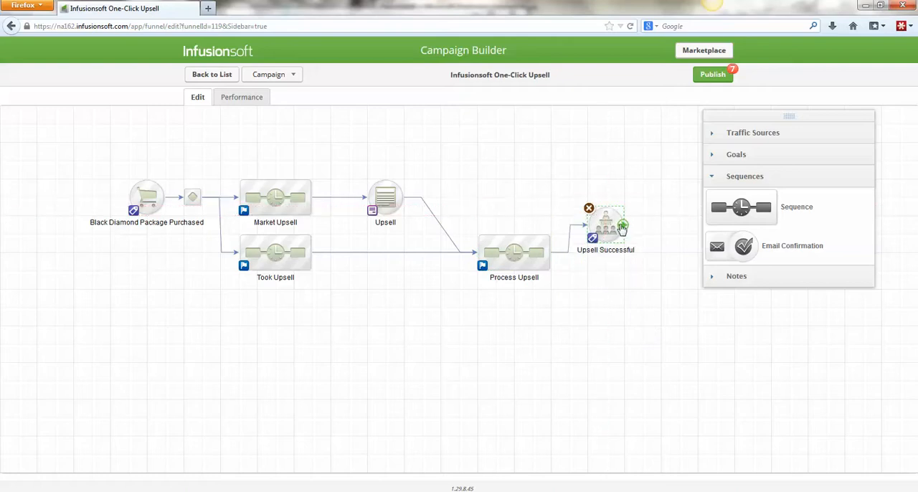
{"action": "double_click", "coordinate": [524, 254]}
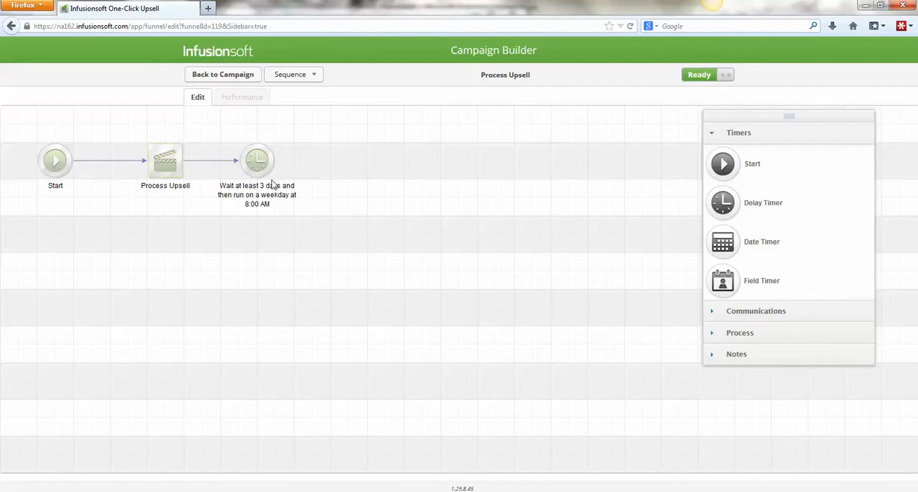
{"action": "left_click", "coordinate": [226, 79]}
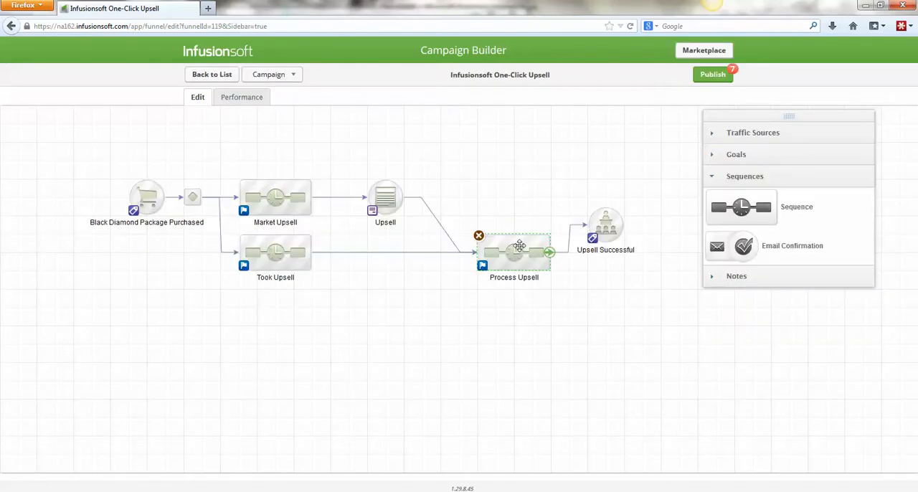
- Add an Apply/Remove Tag step after the delay timer in the Process Upsell sequence
{"action": "double_click", "coordinate": [513, 244]}
{"action": "left_click", "coordinate": [756, 331]}
{"action": "left_click_drag", "start_coordinate": [729, 210], "coordinate": [367, 160]}
- Configure the tag step to apply a newly created tag named Upsell Failed, save it, and return to the campaign
{"action": "double_click", "coordinate": [366, 159]}
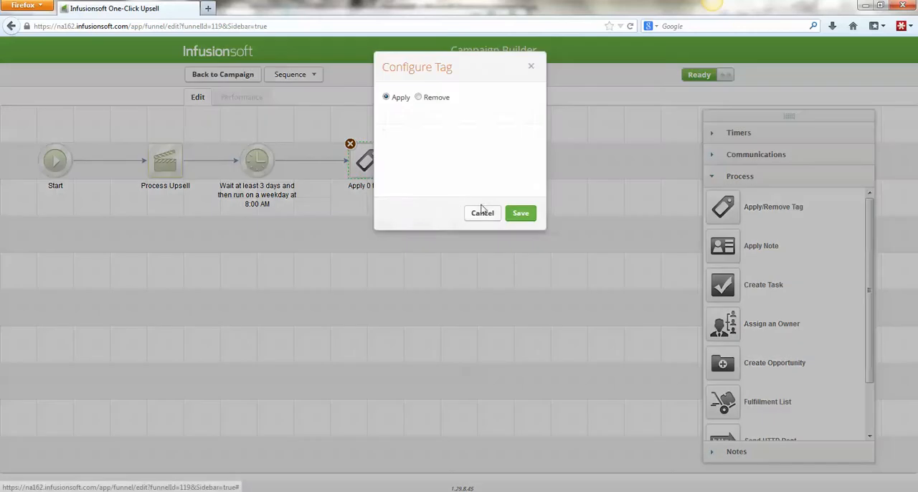
{"action": "left_click", "coordinate": [438, 121]}
{"action": "type", "text": "Upse"}
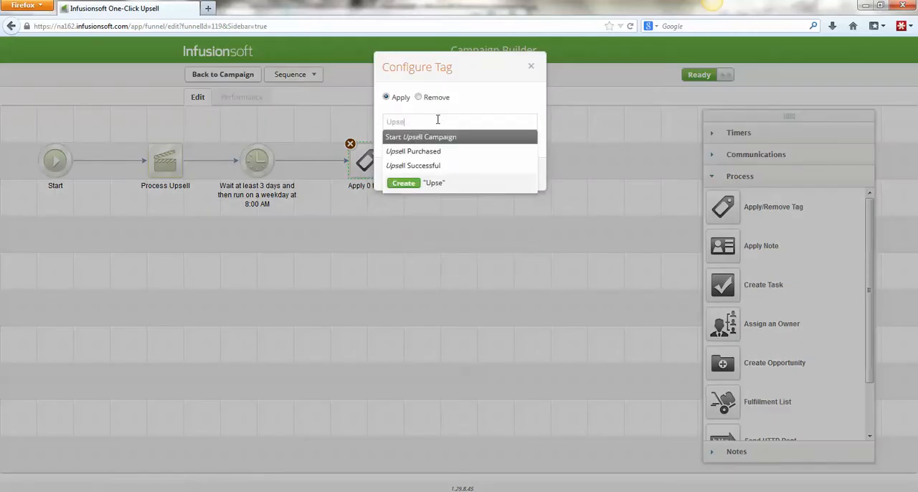
{"action": "type", "text": "ll Failed"}
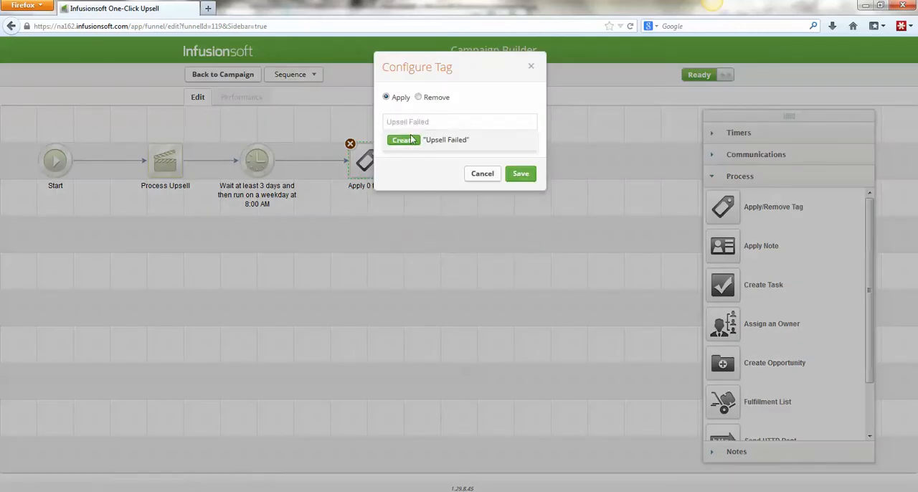
{"action": "left_click", "coordinate": [405, 140]}
{"action": "left_click", "coordinate": [519, 173]}
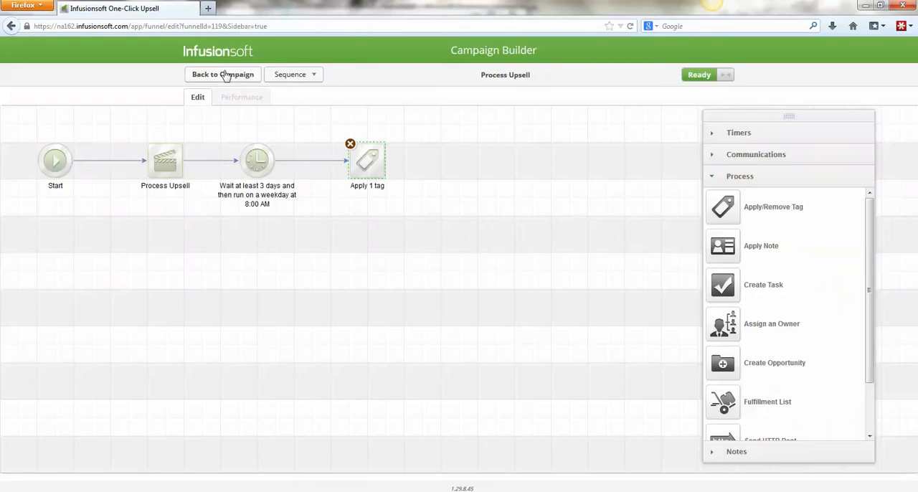
{"action": "left_click", "coordinate": [215, 70]}
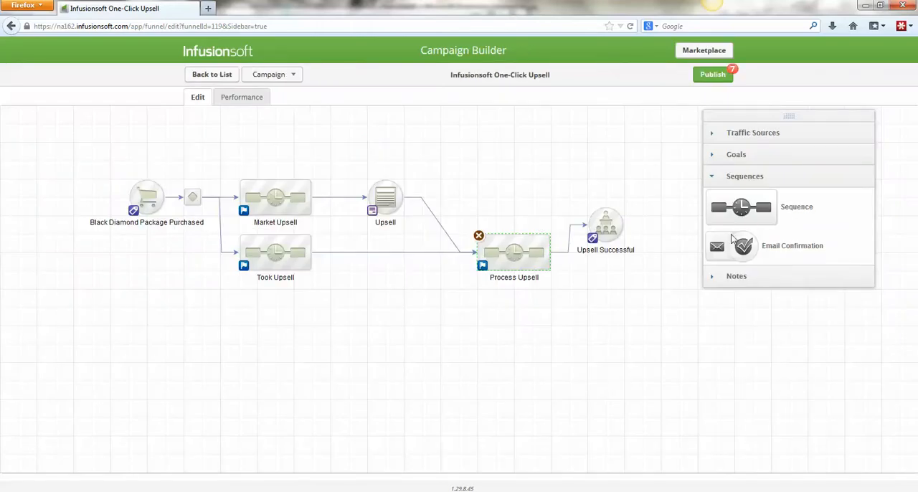
- Add an Attend an event goal below Upsell Successful, name it Upsell Failed, and connect Process Upsell to it
{"action": "left_click", "coordinate": [753, 155]}
{"action": "left_click_drag", "start_coordinate": [730, 269], "coordinate": [606, 308]}
{"action": "type", "text": "U"}
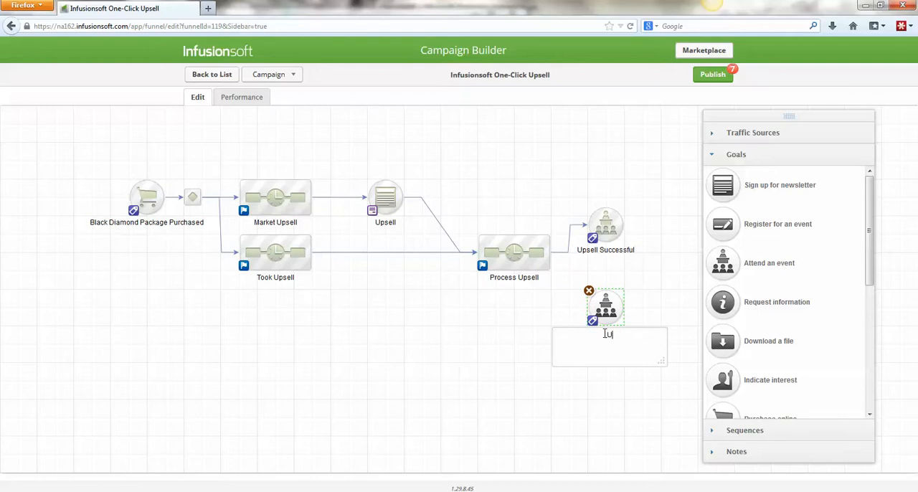
{"action": "type", "text": "psell Failed"}
{"action": "left_click", "coordinate": [605, 377]}
{"action": "left_click_drag", "start_coordinate": [549, 252], "coordinate": [603, 314]}
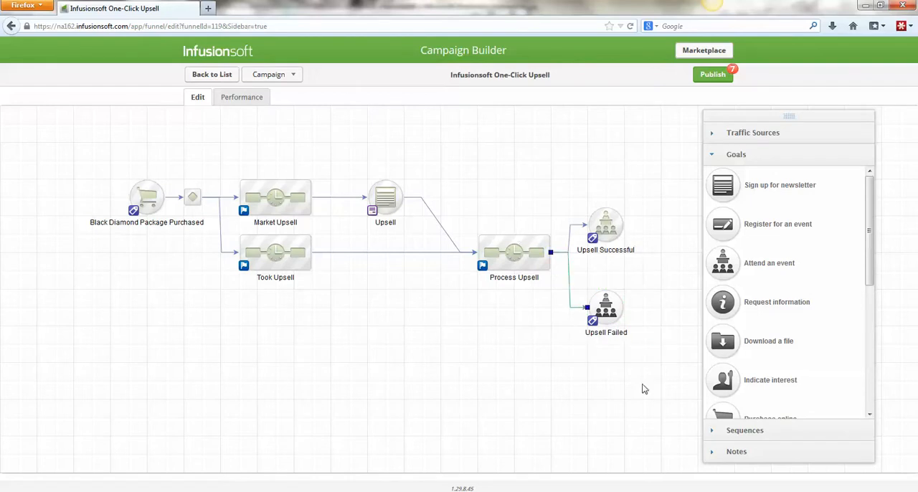
- Configure the Upsell Failed goal to be achieved when the Upsell Failed tag is applied, and save it
{"action": "double_click", "coordinate": [509, 302]}
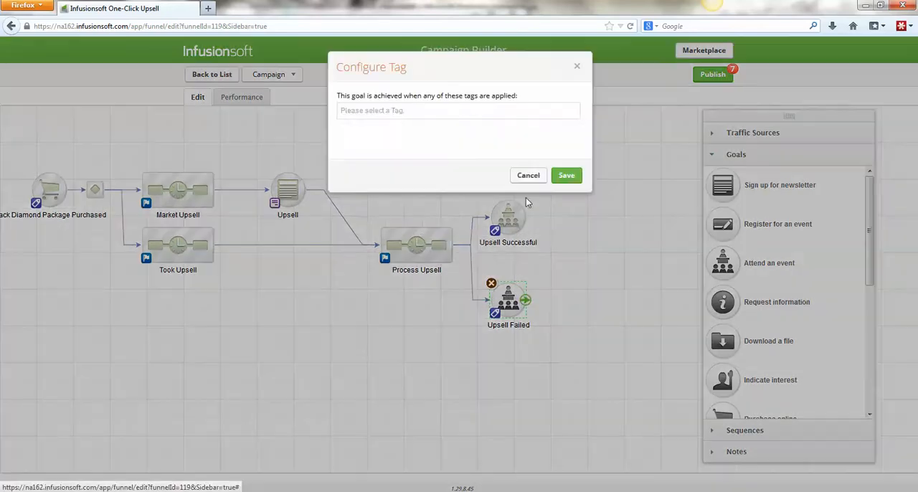
{"action": "left_click", "coordinate": [503, 110]}
{"action": "type", "text": "upsell"}
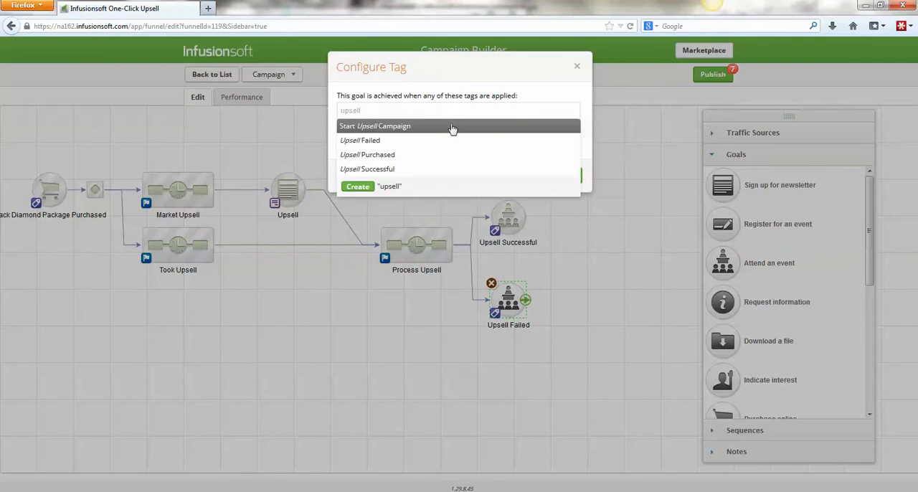
{"action": "left_click", "coordinate": [443, 141]}
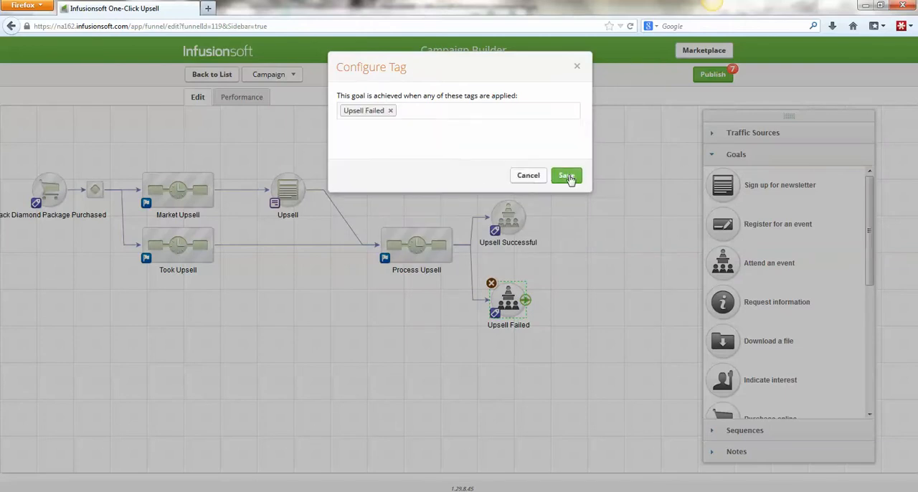
{"action": "left_click", "coordinate": [567, 176]}
- Add a new sequence beside the Upsell Failed goal and connect the goal to it
{"action": "left_click", "coordinate": [745, 430]}
{"action": "left_click_drag", "start_coordinate": [742, 207], "coordinate": [599, 302]}
{"action": "left_click_drag", "start_coordinate": [514, 302], "coordinate": [602, 301]}
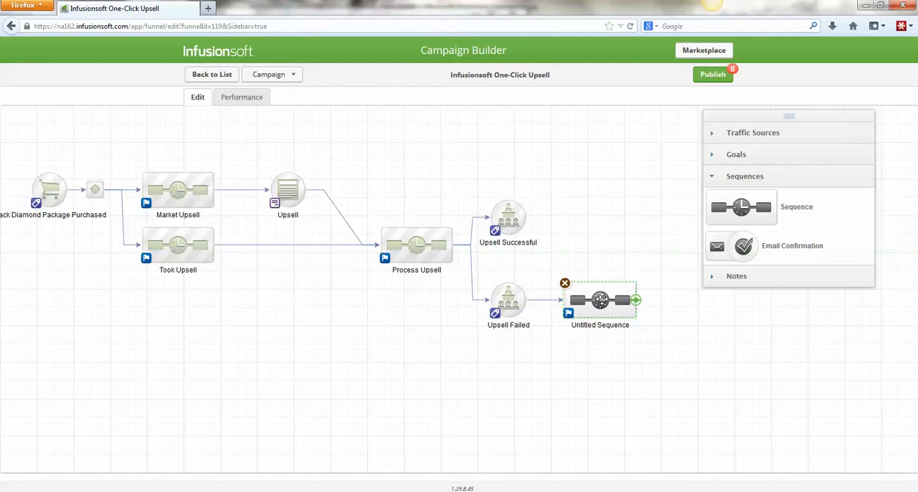
- Add a Create Task step followed by an email to the untitled sequence after Upsell Failed, and return to the campaign
{"action": "double_click", "coordinate": [601, 301]}
{"action": "left_click", "coordinate": [769, 334]}
{"action": "scroll", "coordinate": [766, 326], "scroll_direction": "down", "scroll_amount": 2}
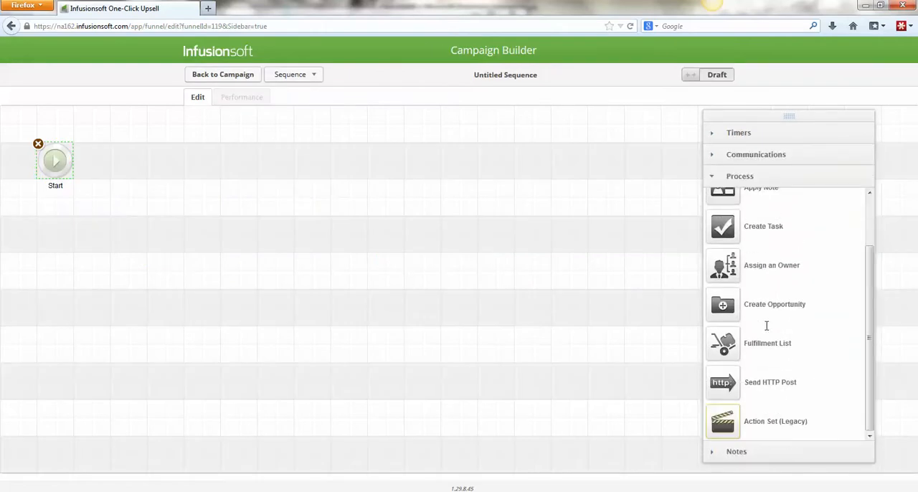
{"action": "scroll", "coordinate": [739, 356], "scroll_direction": "up", "scroll_amount": 2}
{"action": "left_click_drag", "start_coordinate": [732, 288], "coordinate": [151, 164]}
{"action": "left_click", "coordinate": [749, 154]}
{"action": "left_click_drag", "start_coordinate": [752, 198], "coordinate": [223, 163]}
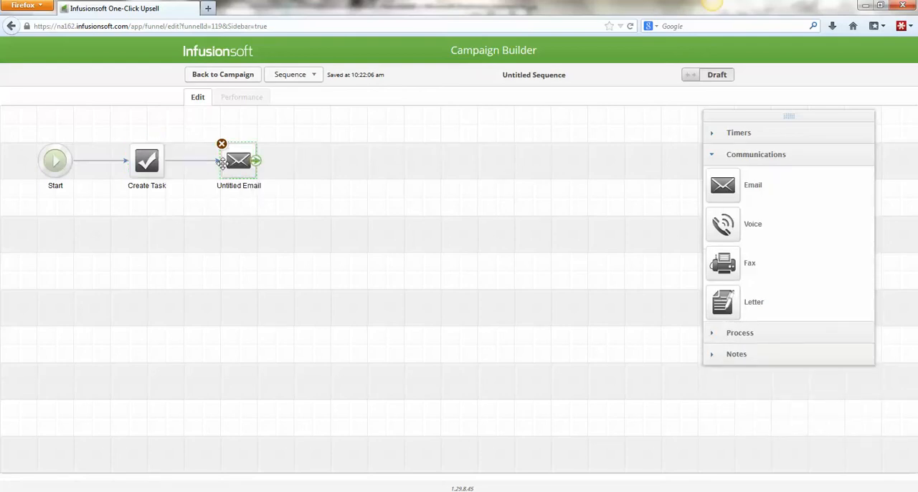
{"action": "left_click", "coordinate": [236, 76]}
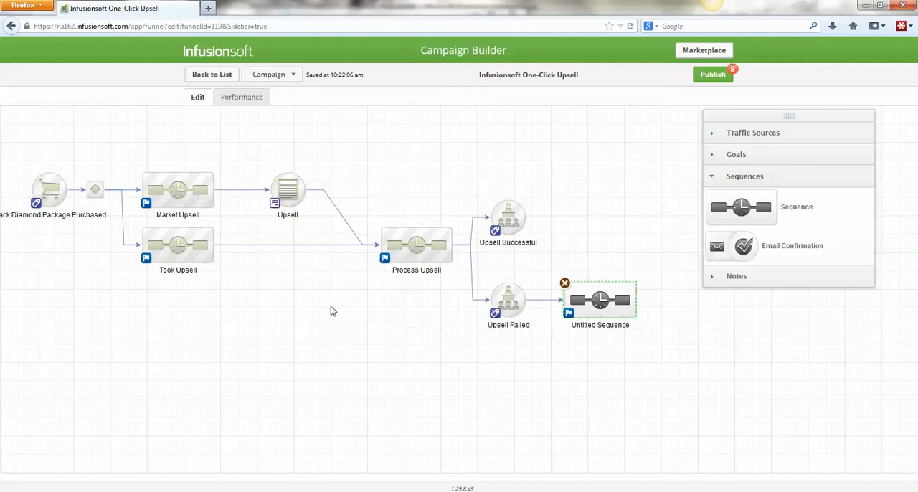
{"action": "left_click_drag", "start_coordinate": [330, 310], "coordinate": [348, 307]}
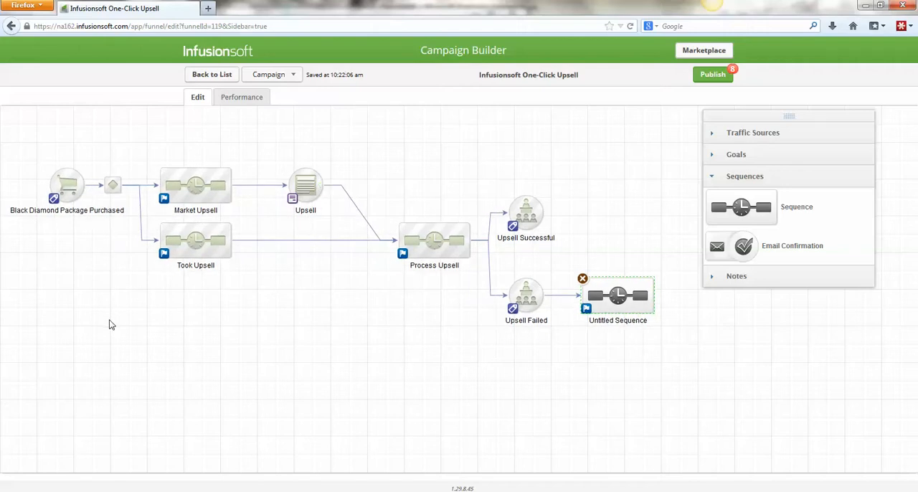
{"action": "left_click_drag", "start_coordinate": [112, 324], "coordinate": [130, 325]}
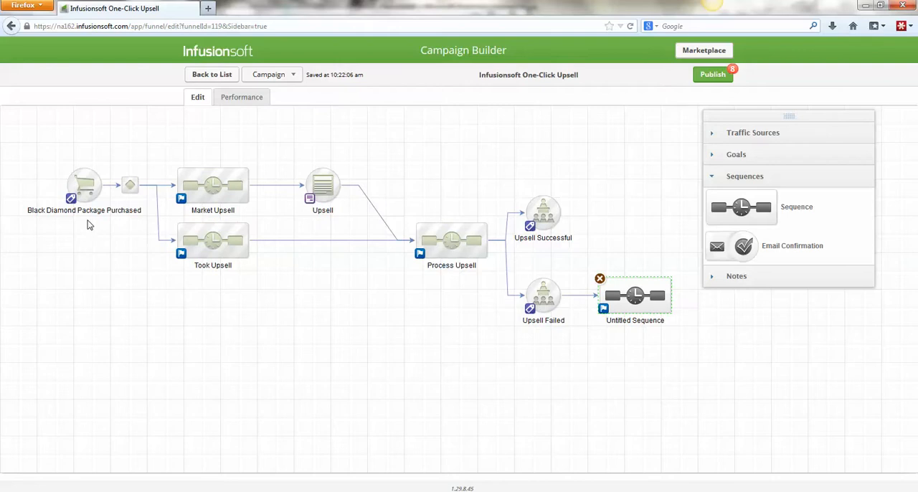
{"action": "left_click_drag", "start_coordinate": [30, 134], "coordinate": [146, 243]}
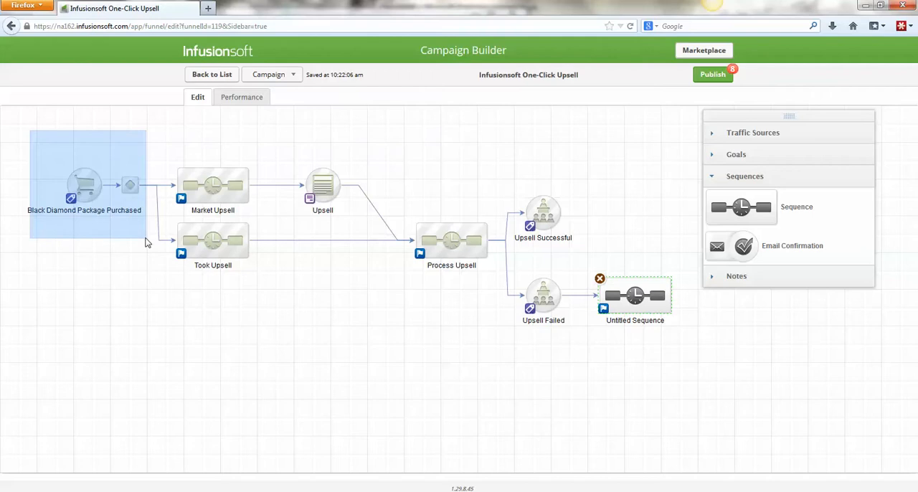
{"action": "left_click_drag", "start_coordinate": [146, 242], "coordinate": [145, 240]}
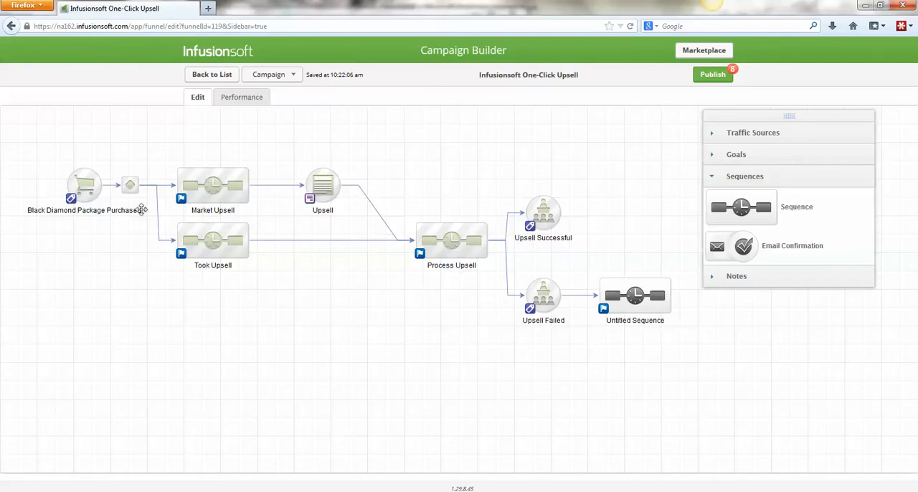
- Send a test of the Upsell 1 email from the Market Upsell sequence to the first listed test recipient, and return to the campaign
{"action": "double_click", "coordinate": [214, 181]}
{"action": "double_click", "coordinate": [129, 161]}
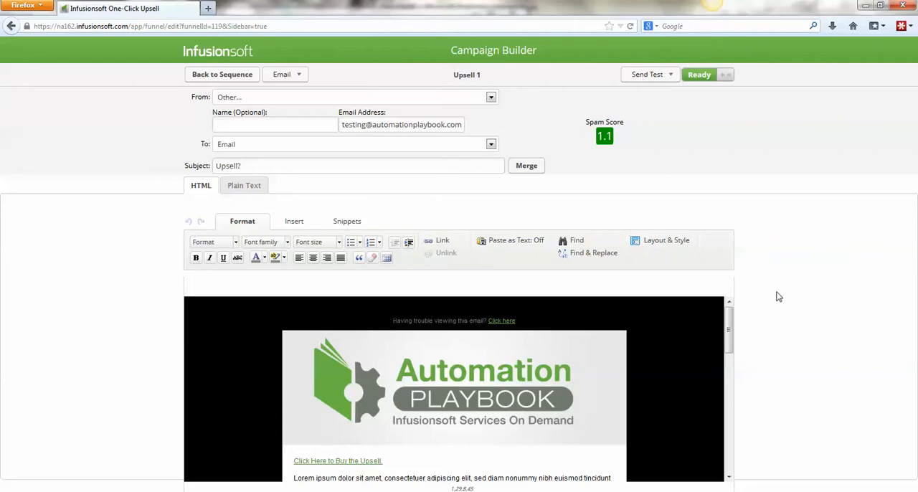
{"action": "left_click", "coordinate": [667, 75]}
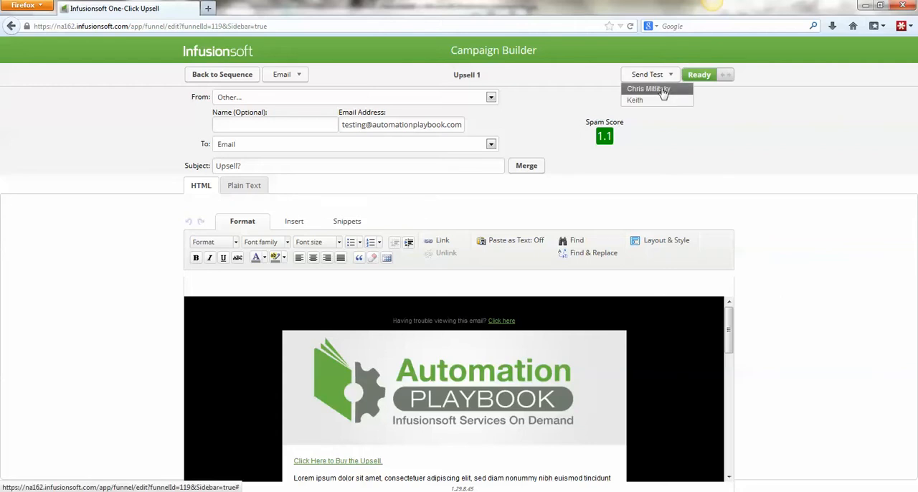
{"action": "left_click", "coordinate": [649, 89]}
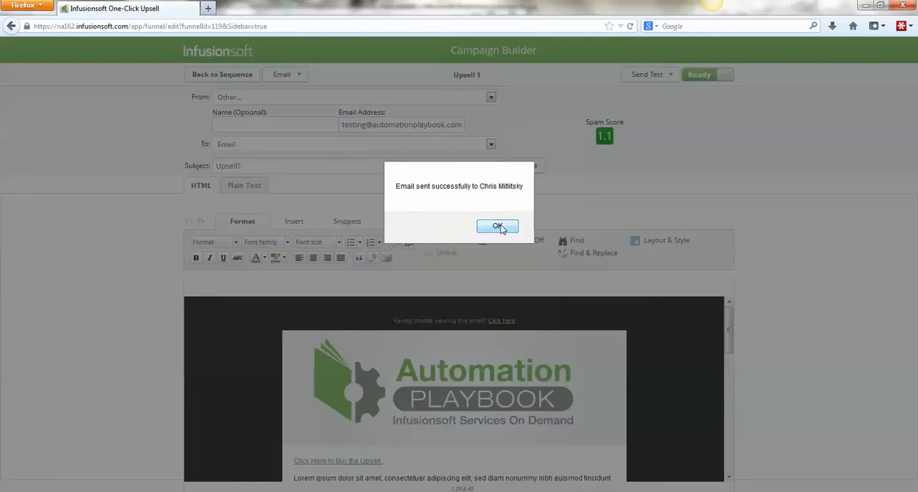
{"action": "left_click", "coordinate": [498, 227]}
{"action": "left_click", "coordinate": [223, 76]}
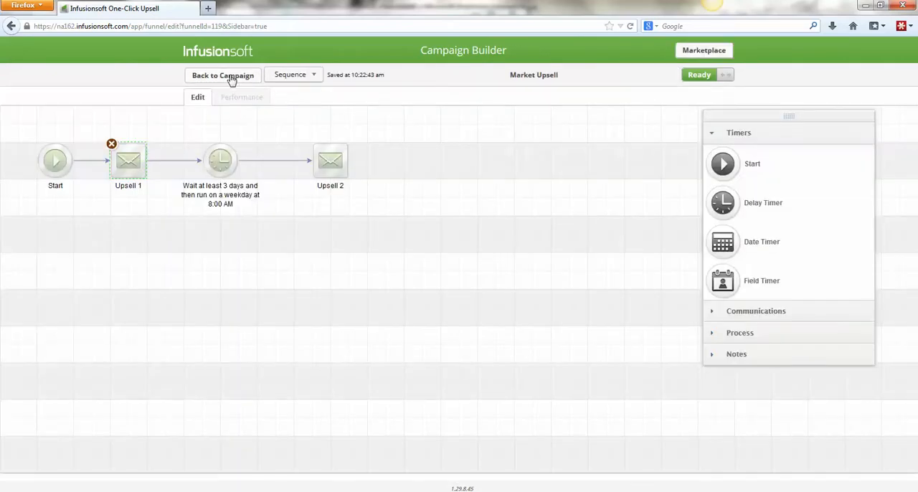
{"action": "left_click", "coordinate": [228, 76]}
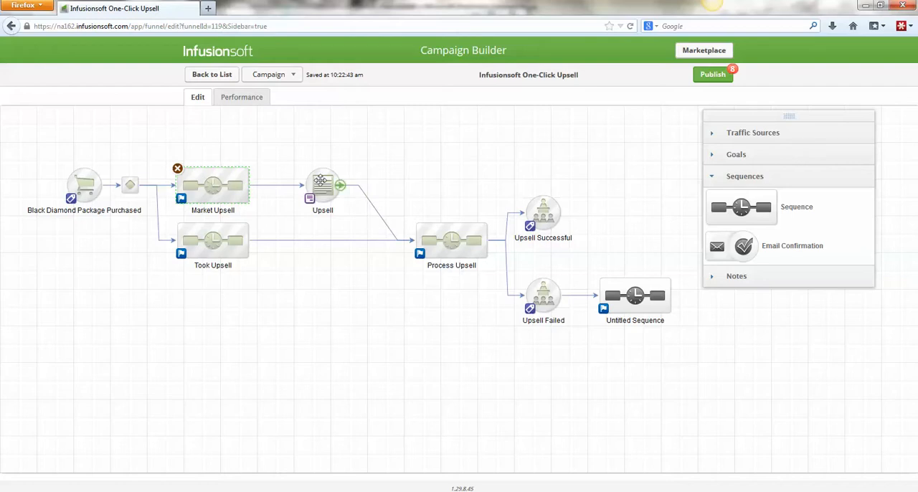
{"action": "left_click_drag", "start_coordinate": [289, 151], "coordinate": [365, 229]}
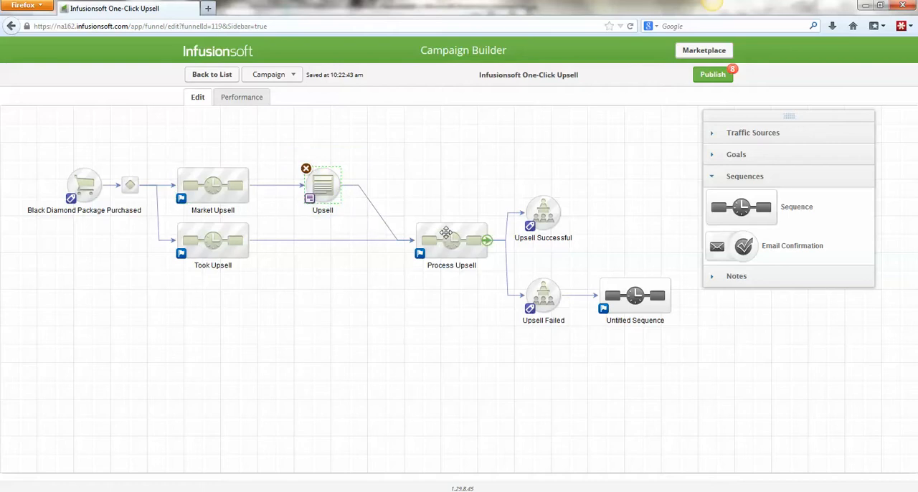
{"action": "left_click_drag", "start_coordinate": [478, 153], "coordinate": [698, 368]}
{"action": "left_click", "coordinate": [351, 364]}
- Preview the Upsell web form as the first listed test contact, close the preview, and return to the campaign
{"action": "double_click", "coordinate": [320, 178]}
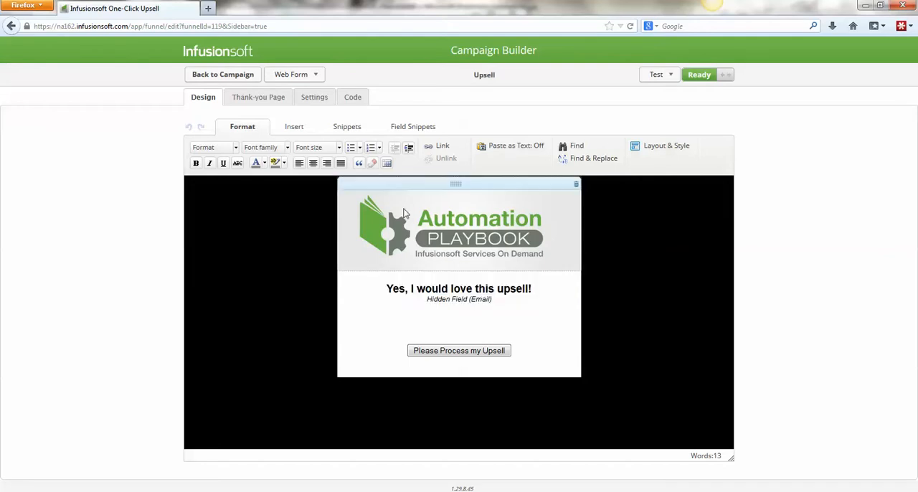
{"action": "left_click", "coordinate": [661, 74]}
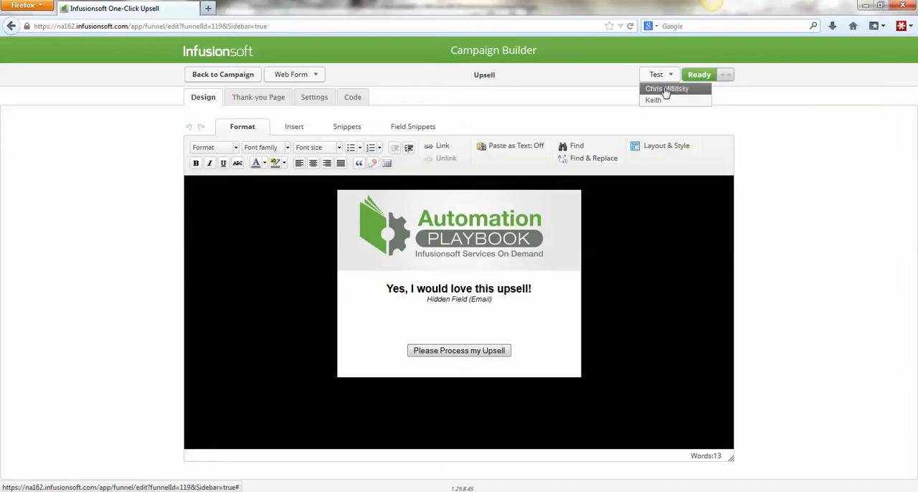
{"action": "left_click", "coordinate": [665, 88]}
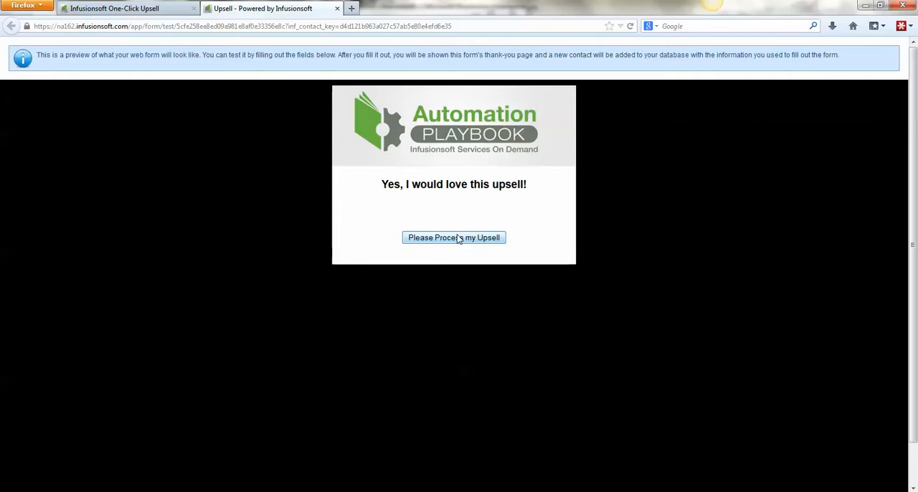
{"action": "left_click", "coordinate": [337, 8]}
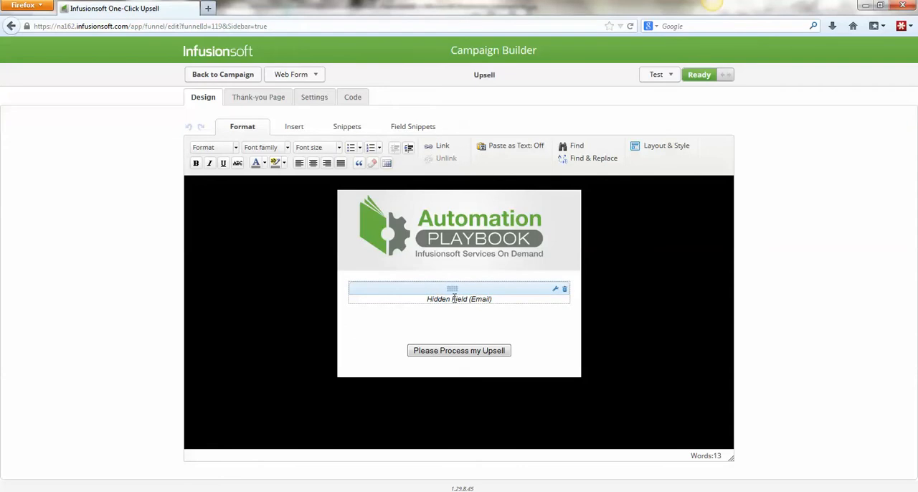
{"action": "left_click", "coordinate": [230, 76]}
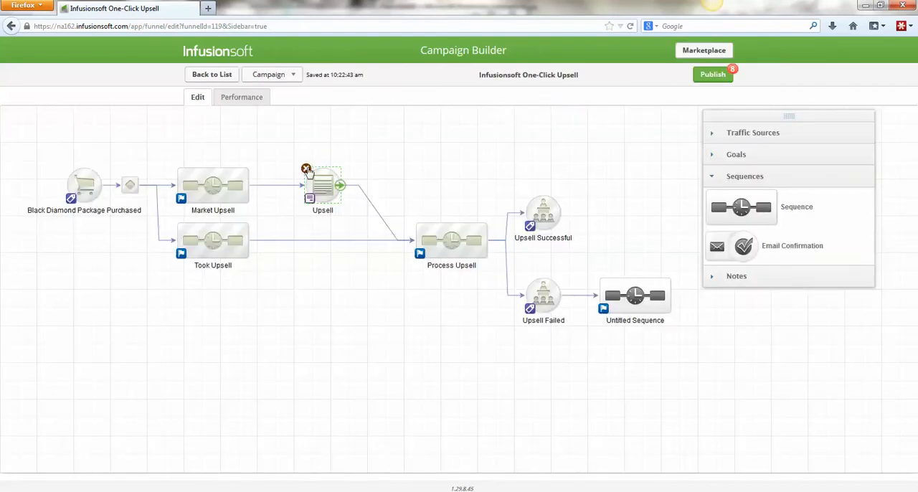
- Review the steps inside the Process Upsell sequence and return to the campaign
{"action": "double_click", "coordinate": [457, 244]}
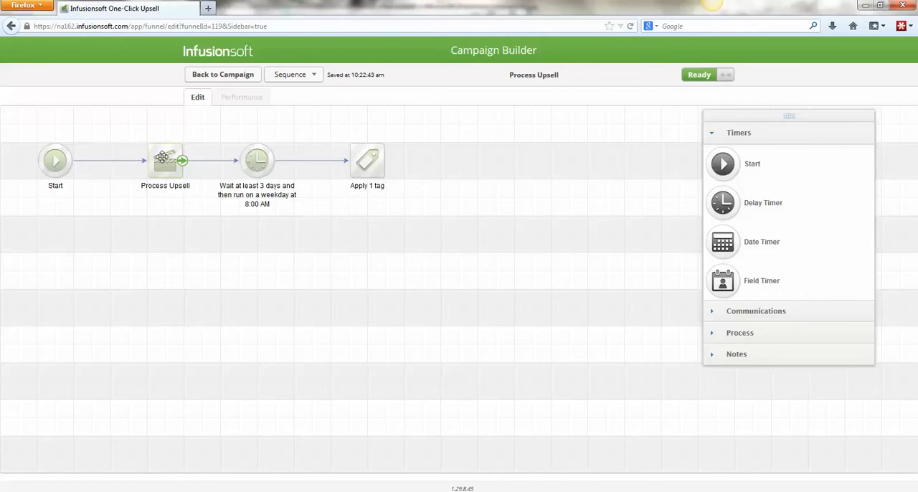
{"action": "left_click", "coordinate": [213, 76]}
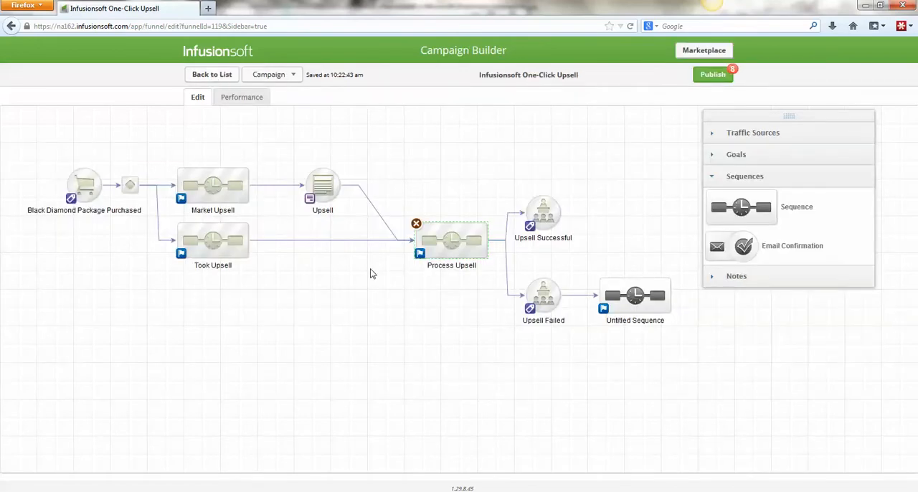
{"action": "left_click_drag", "start_coordinate": [288, 146], "coordinate": [354, 212]}
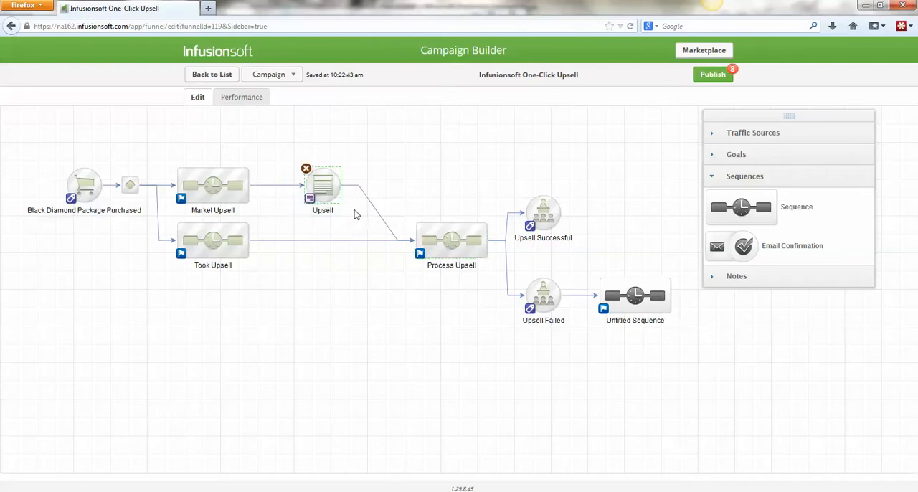
- Add a checkbox labelled "Yes, I understand my card will be charged" to the Upsell web form, copying the label text before saving
{"action": "double_click", "coordinate": [320, 176]}
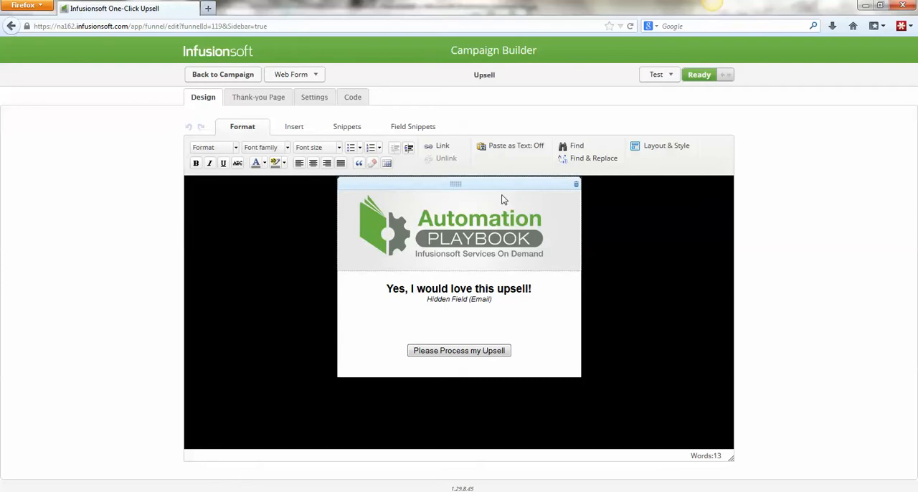
{"action": "left_click", "coordinate": [428, 132]}
{"action": "left_click_drag", "start_coordinate": [400, 152], "coordinate": [478, 330]}
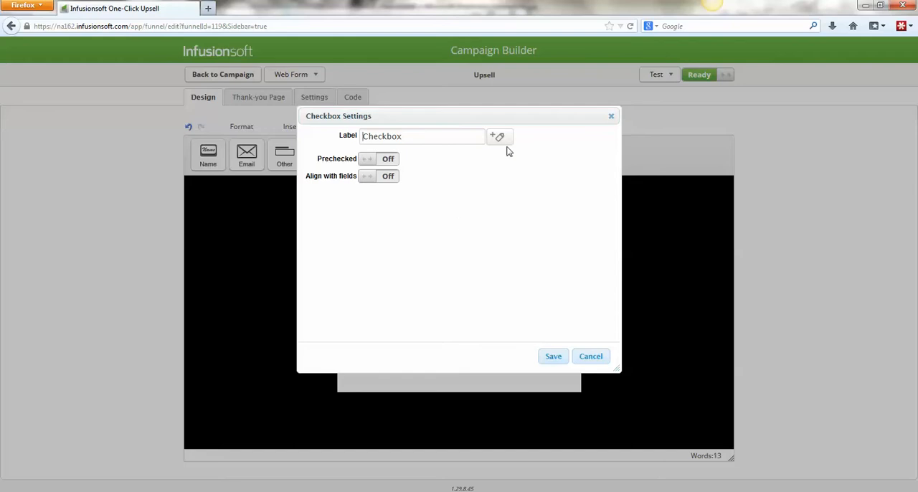
{"action": "left_click_drag", "start_coordinate": [510, 116], "coordinate": [771, 121]}
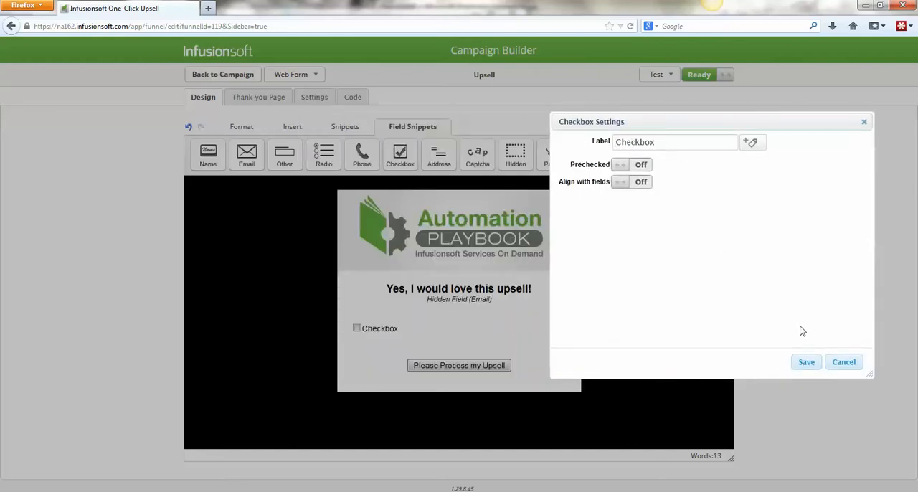
{"action": "double_click", "coordinate": [683, 141]}
{"action": "type", "text": "Yes, I undersstand"}
{"action": "key", "text": "BackSpace"}
{"action": "key", "text": "BackSpace"}
{"action": "key", "text": "BackSpace"}
{"action": "key", "text": "BackSpace"}
{"action": "type", "text": "tand my card wil"}
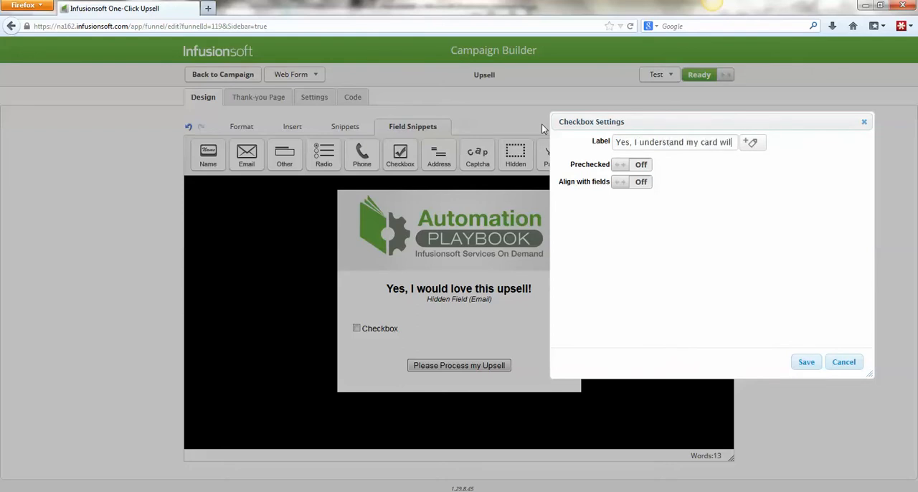
{"action": "type", "text": "l be charged"}
{"action": "key", "text": "ctrl+a"}
{"action": "key", "text": "ctrl+c"}
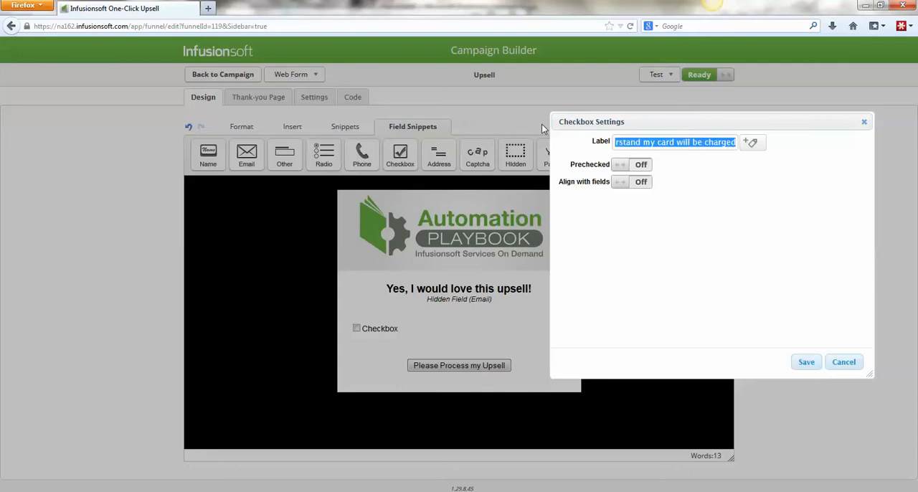
{"action": "left_click", "coordinate": [804, 364]}
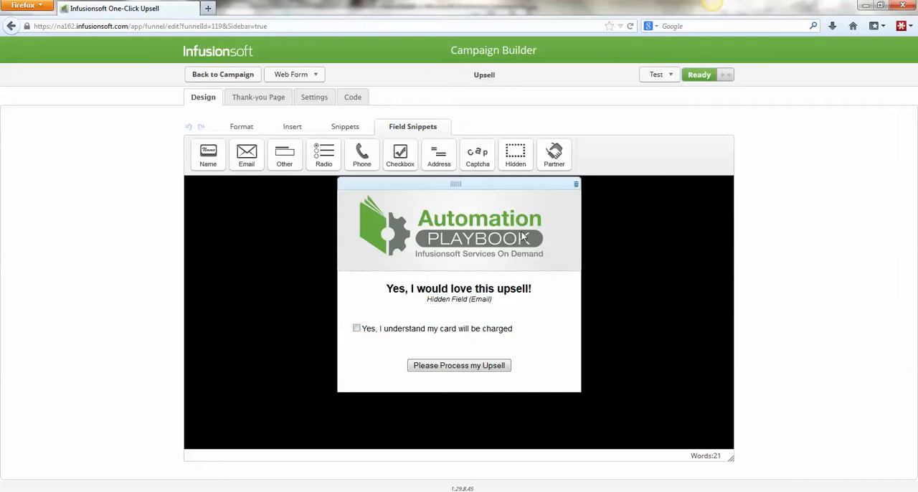
- Replace the checkbox on the web form with an Other field above the submit button, and choose to create a custom field for it
{"action": "left_click", "coordinate": [565, 310]}
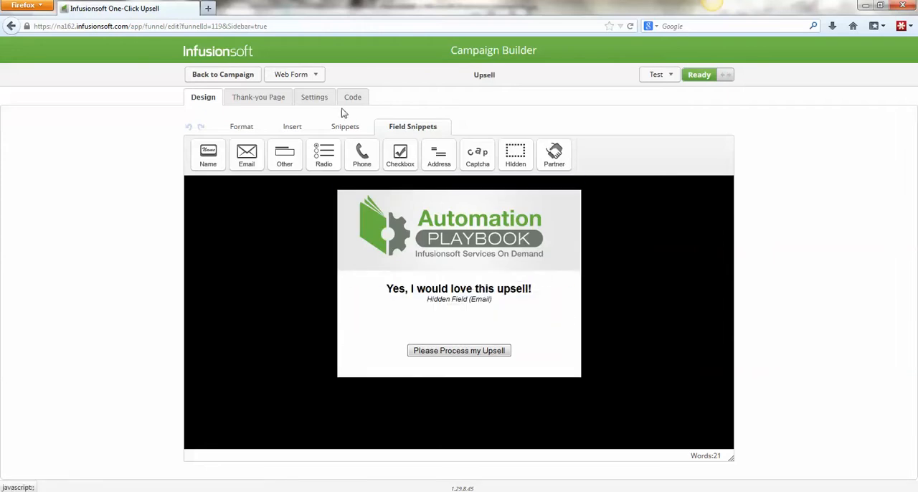
{"action": "left_click_drag", "start_coordinate": [279, 158], "coordinate": [497, 330]}
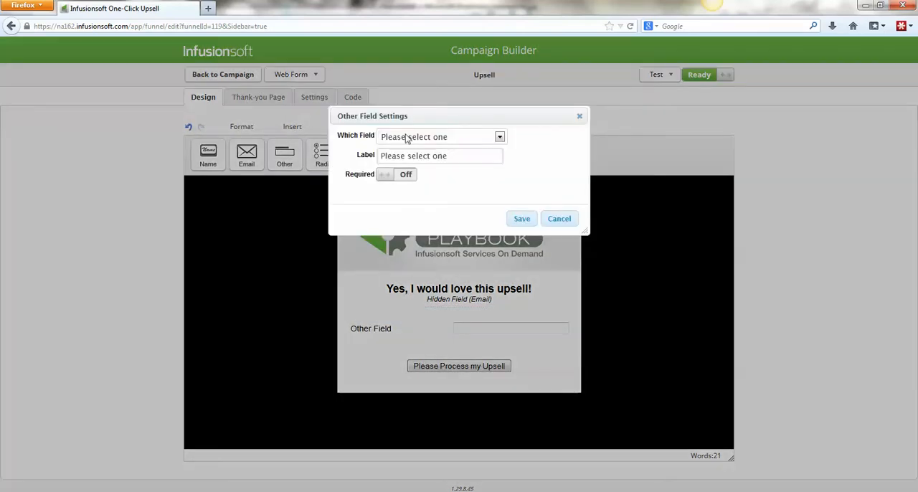
{"action": "left_click", "coordinate": [438, 136]}
{"action": "left_click_drag", "start_coordinate": [574, 180], "coordinate": [585, 290]}
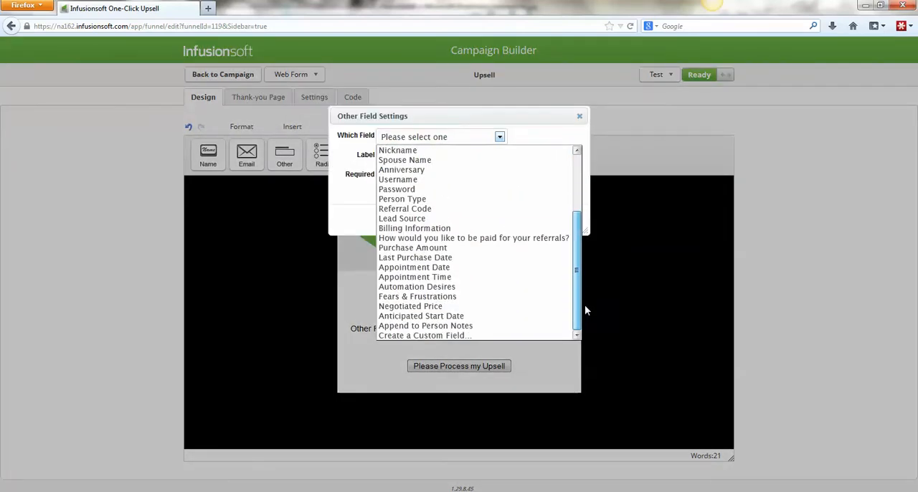
{"action": "left_click", "coordinate": [472, 336]}
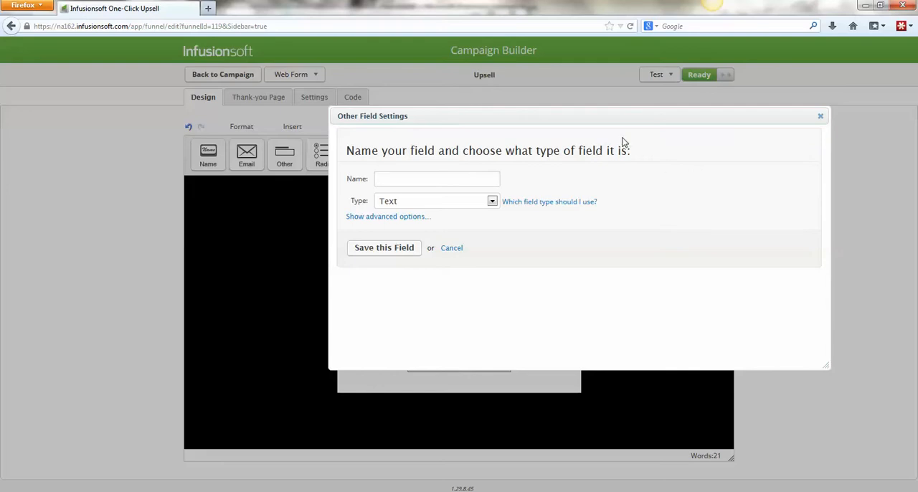
- Create a Radio custom field named Upsell Acknowledged with the copied option "Yes, I understand my card will be charged"
{"action": "type", "text": "Upsell Acknowledged"}
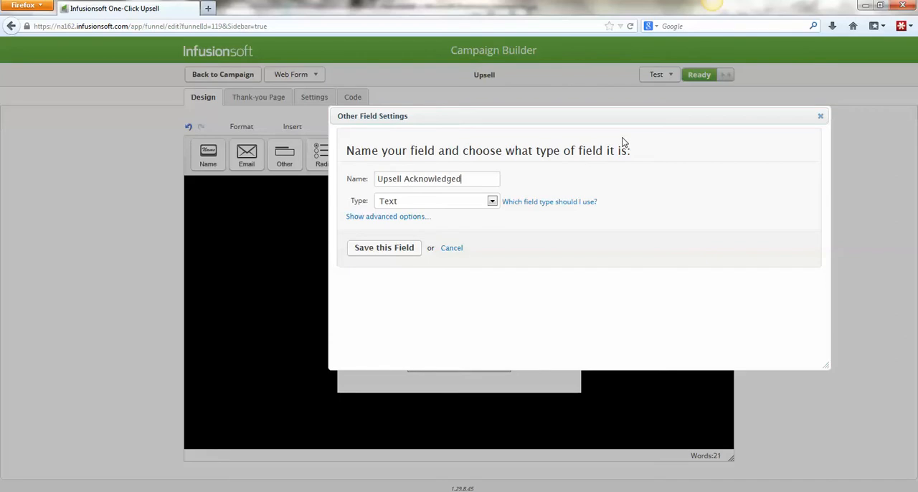
{"action": "left_click", "coordinate": [477, 201]}
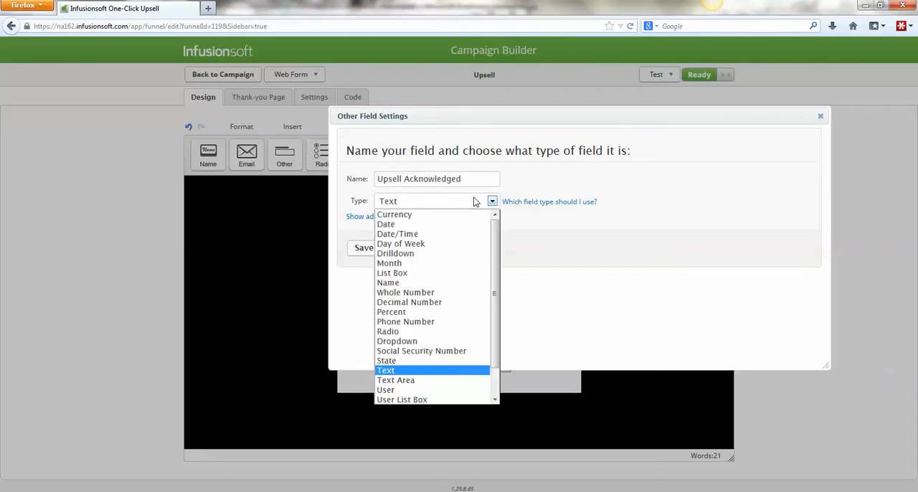
{"action": "left_click", "coordinate": [465, 333]}
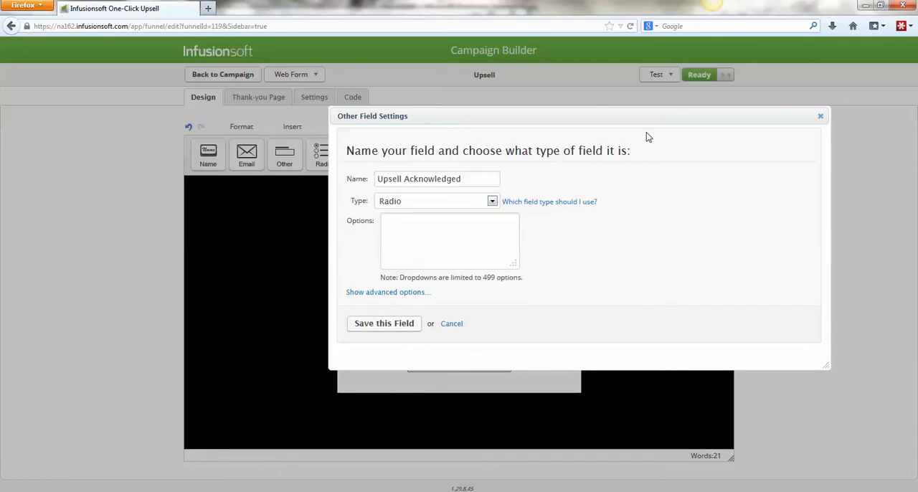
{"action": "key", "text": "ctrl+v"}
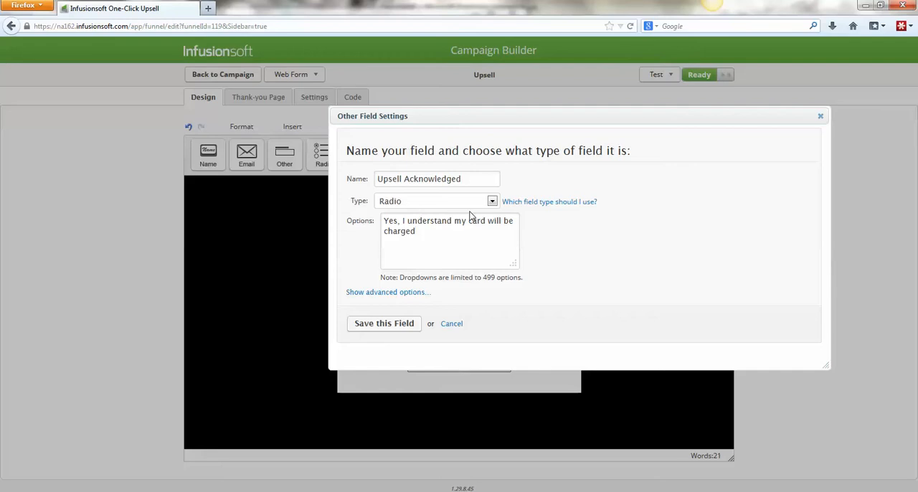
{"action": "left_click", "coordinate": [384, 324]}
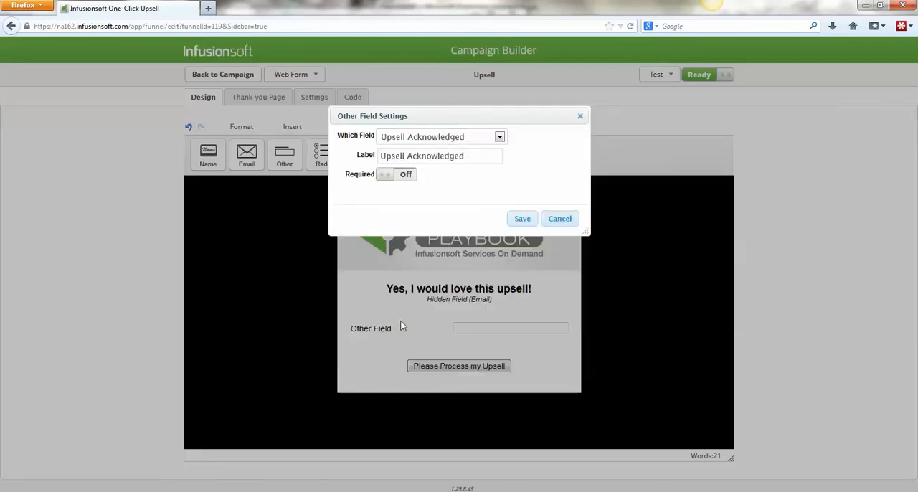
- Label the Upsell Acknowledged field "Yes, I understand my card will be charged", make it required and save, then recheck its settings
{"action": "left_click", "coordinate": [480, 155]}
{"action": "key", "text": "ctrl+a"}
{"action": "key", "text": "ctrl+v"}
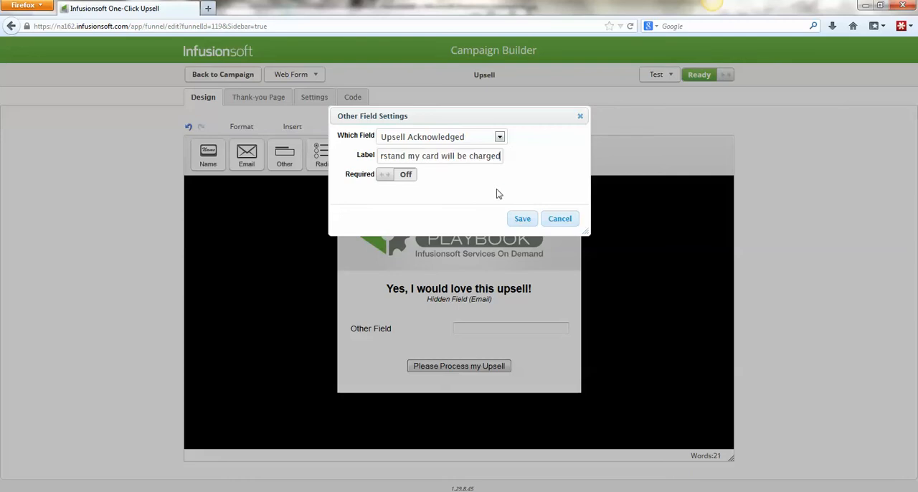
{"action": "left_click", "coordinate": [404, 174]}
{"action": "left_click", "coordinate": [522, 218]}
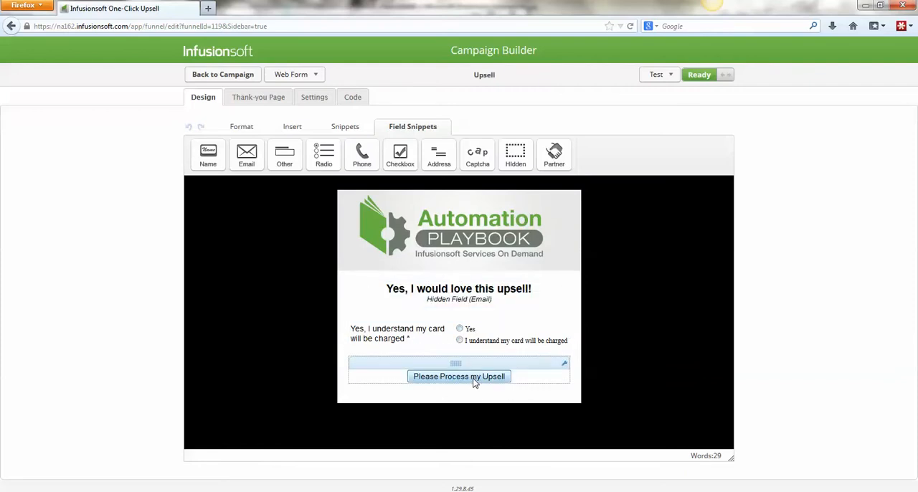
{"action": "double_click", "coordinate": [470, 329]}
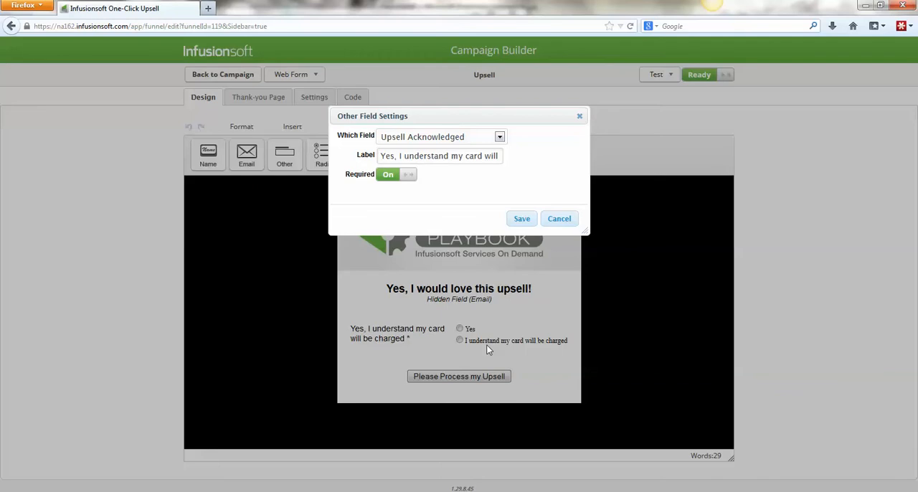
{"action": "left_click", "coordinate": [551, 219]}
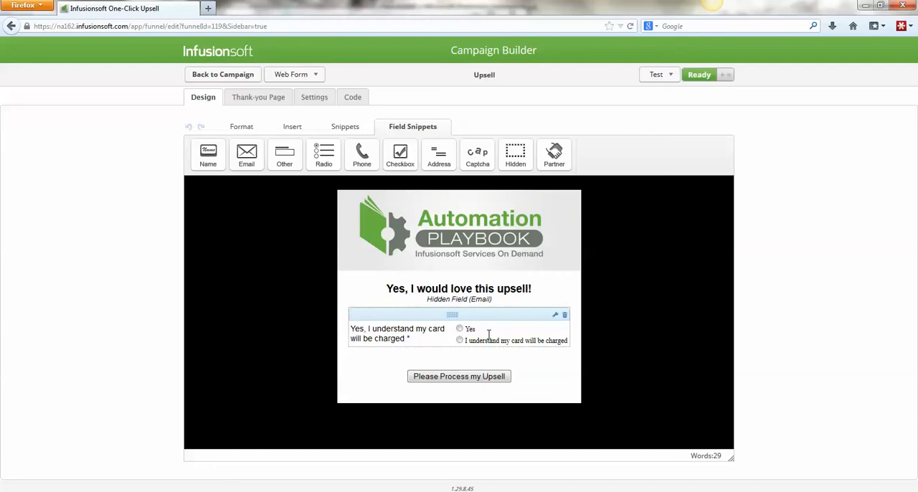
- Publish the pending items of the Infusionsoft One-Click Upsell campaign and return to the campaign list
{"action": "left_click", "coordinate": [225, 77]}
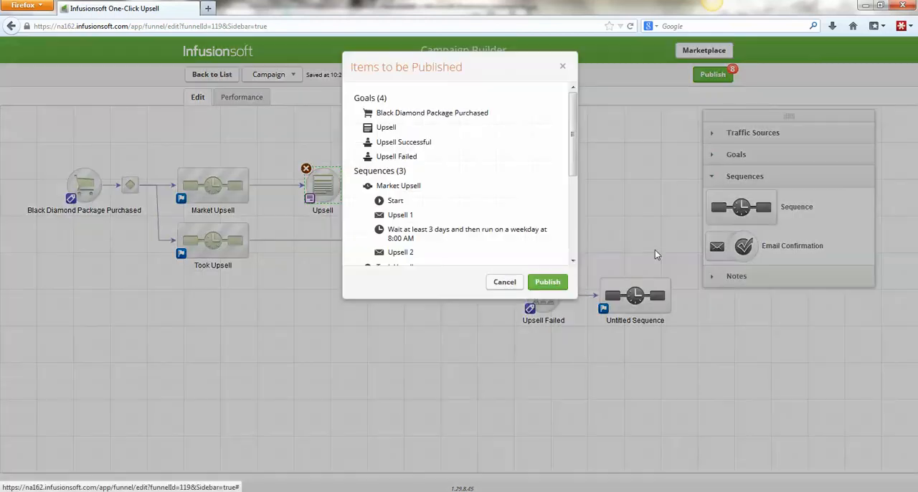
{"action": "left_click", "coordinate": [550, 284]}
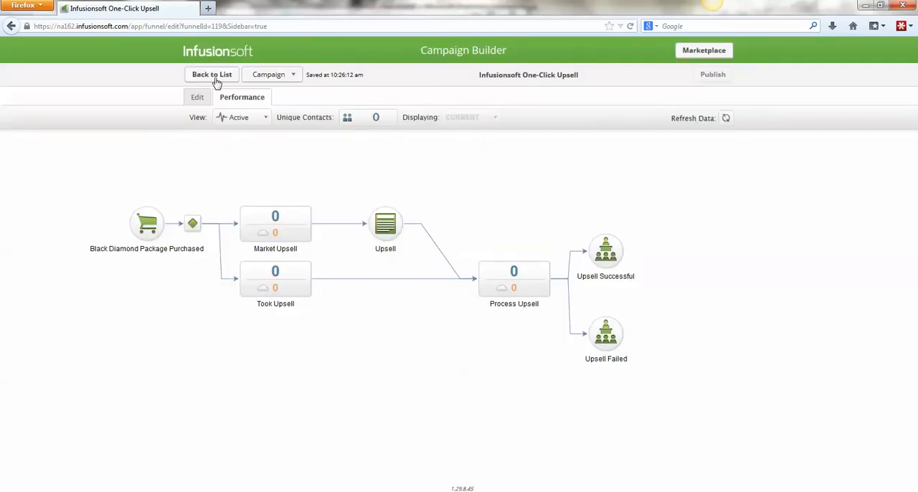
{"action": "left_click", "coordinate": [216, 79]}
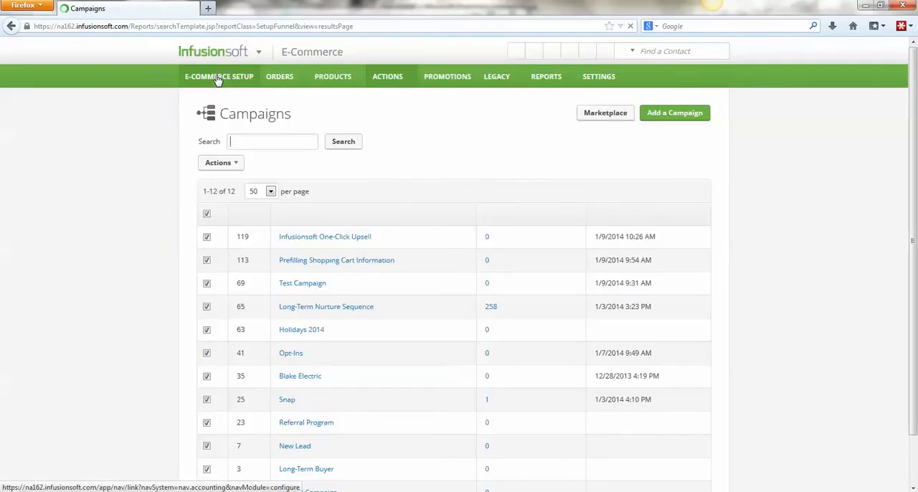
- Edit the Upsell Acknowledged contact custom field so its two options merge into one "Yes I understand my card will be charged" option, and save
{"action": "mouse_move", "coordinate": [221, 57]}
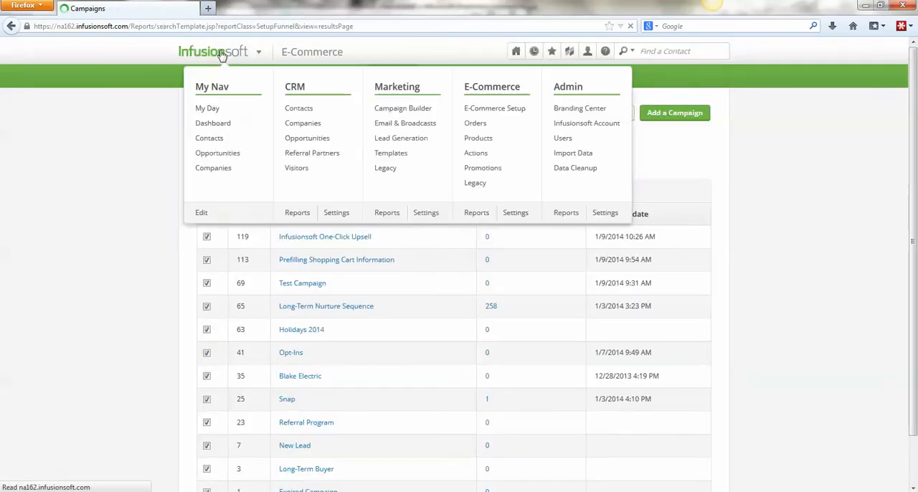
{"action": "left_click", "coordinate": [605, 213]}
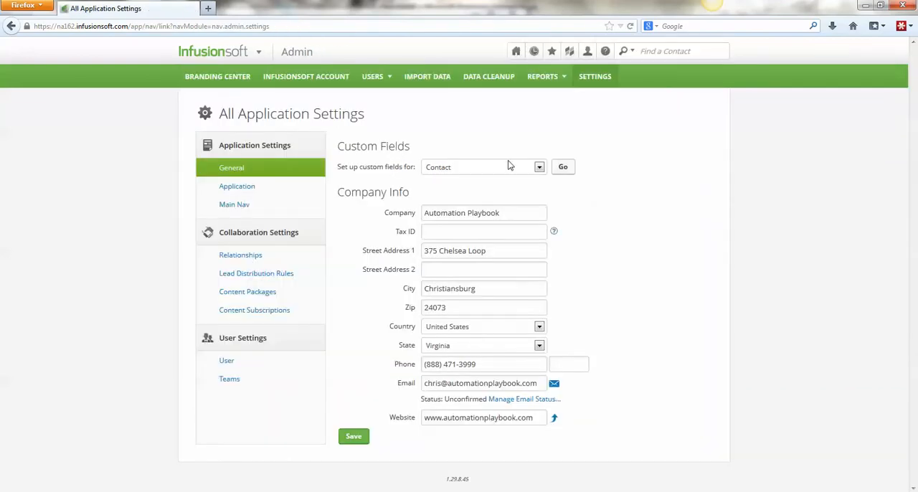
{"action": "double_click", "coordinate": [381, 141]}
{"action": "left_click", "coordinate": [564, 168]}
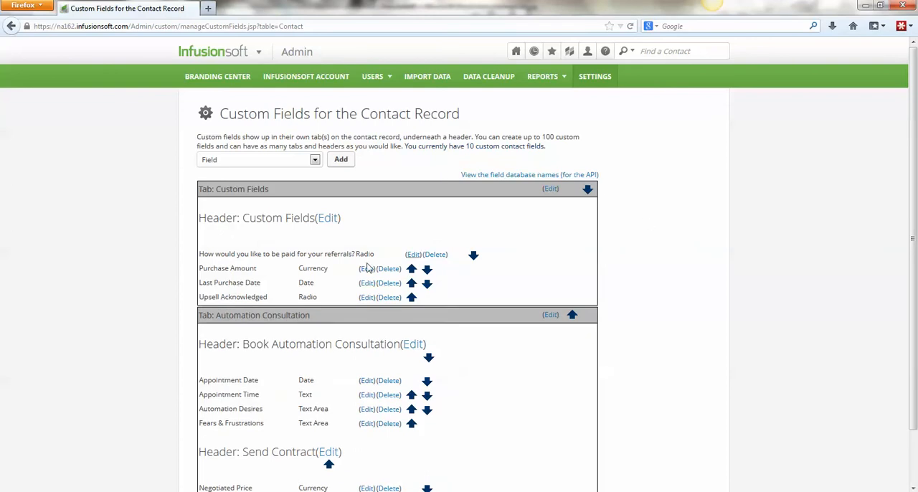
{"action": "left_click", "coordinate": [367, 297]}
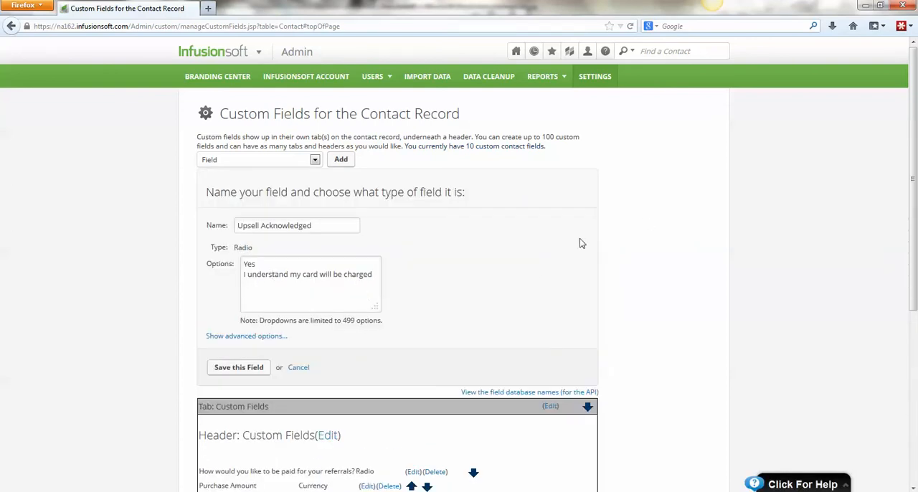
{"action": "key", "text": "BackSpace"}
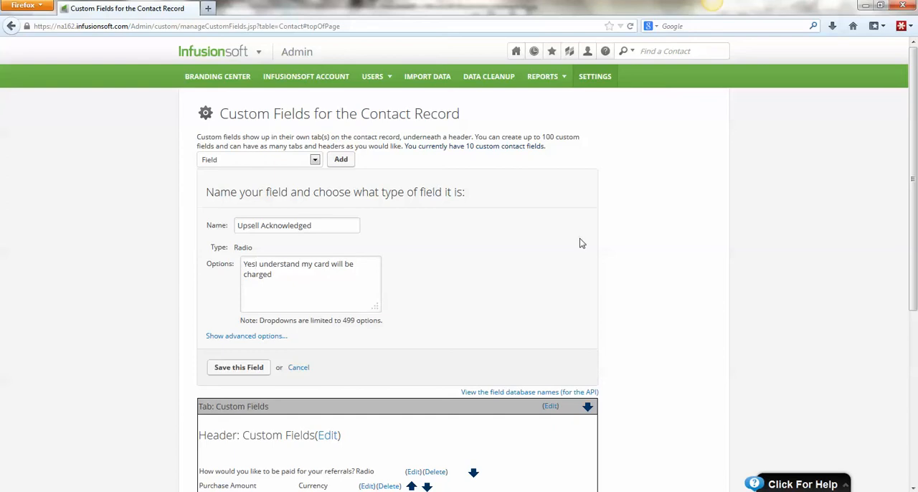
{"action": "left_click", "coordinate": [226, 368]}
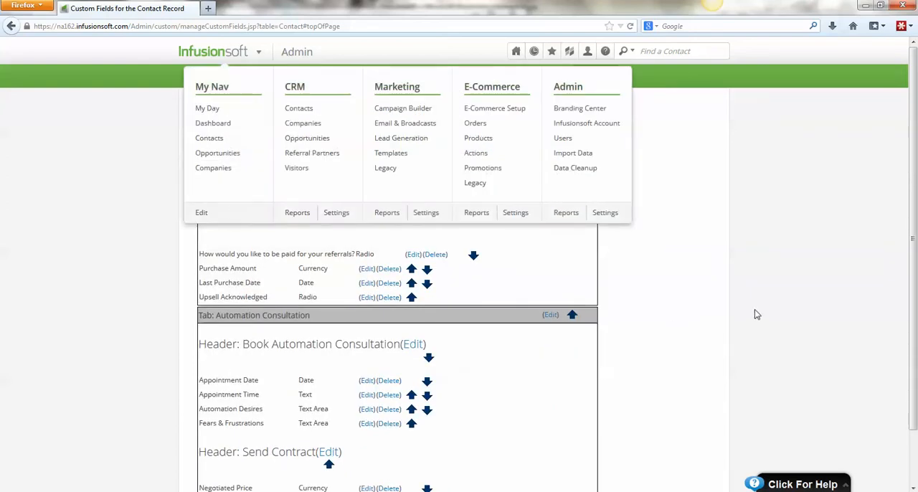
- Switch to Gmail, follow the buy link in the "Upsell?" email, and submit the form both without and with the card-charge acknowledgement selected
{"action": "key", "text": "alt+Tab"}
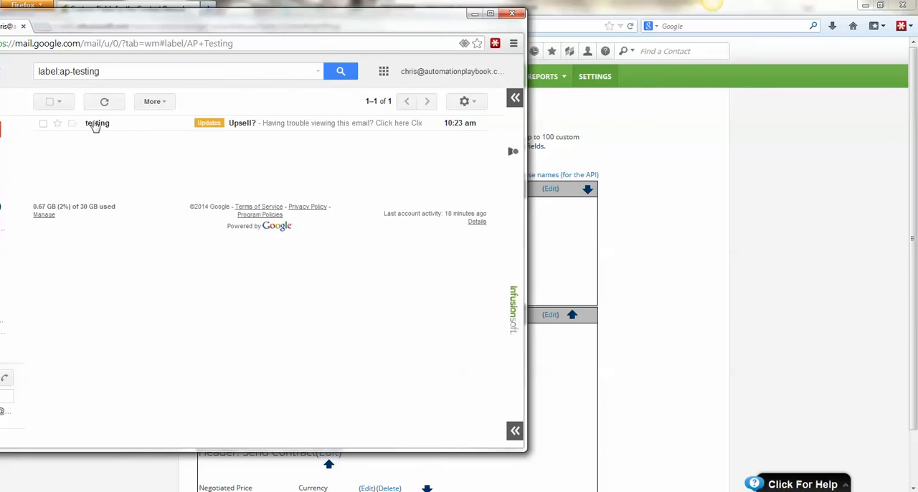
{"action": "left_click", "coordinate": [302, 125]}
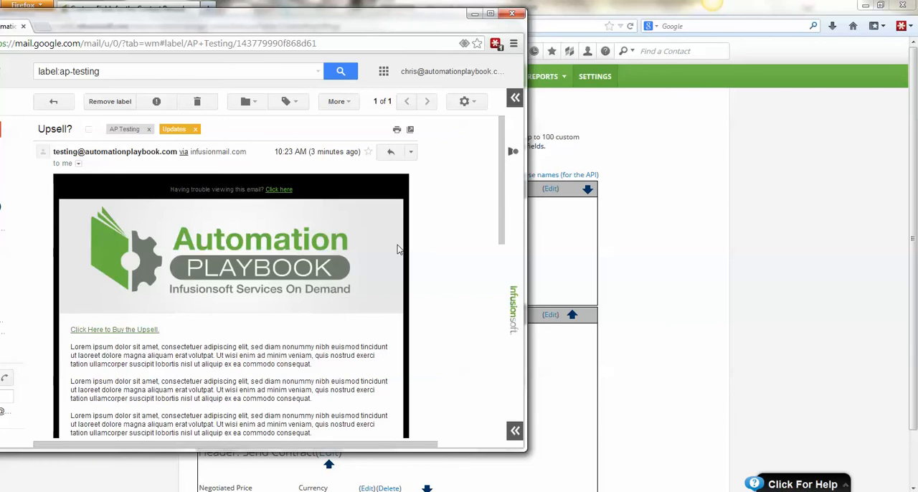
{"action": "left_click", "coordinate": [113, 330]}
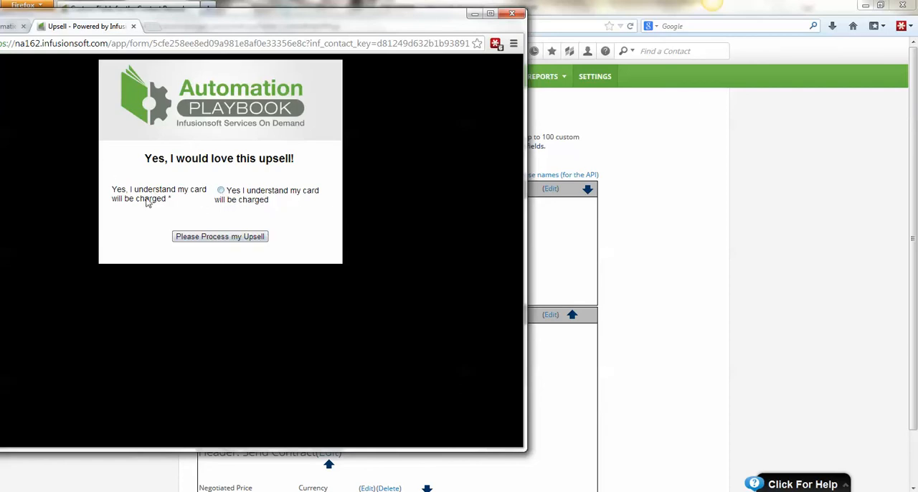
{"action": "left_click", "coordinate": [224, 239]}
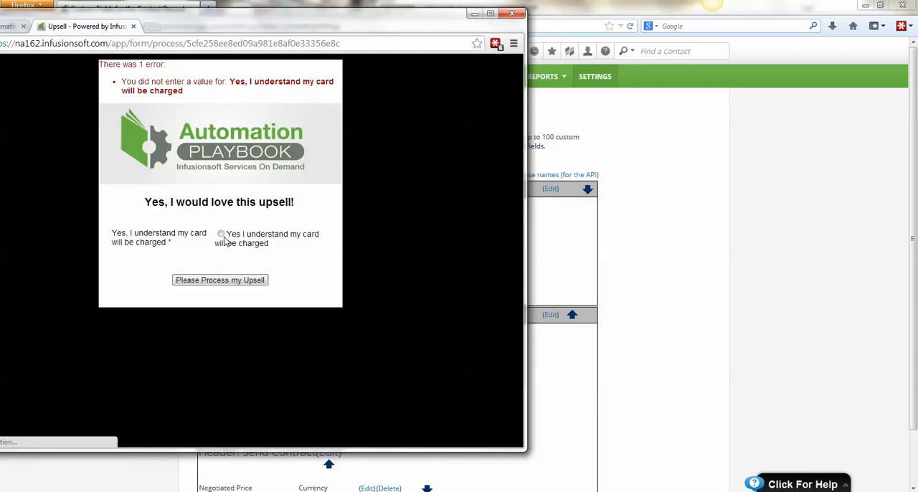
{"action": "left_click", "coordinate": [244, 281]}
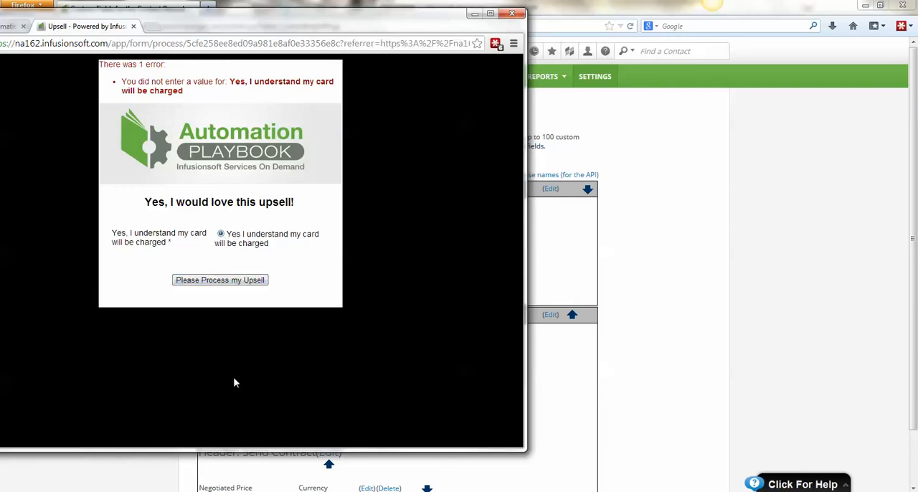
{"action": "left_click", "coordinate": [234, 282]}
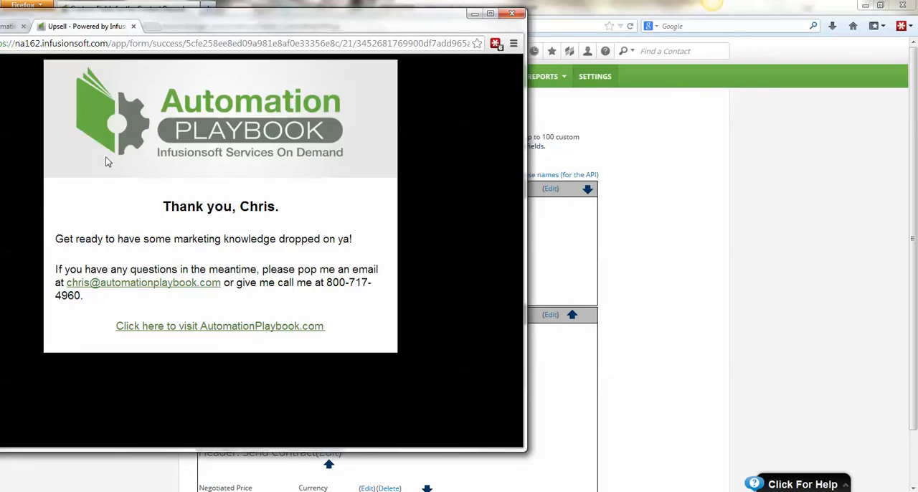
- Switch back to Infusionsoft, reopen the One-Click Upsell campaign and check its refreshed historical performance for the past 24 hours
{"action": "left_click", "coordinate": [733, 208]}
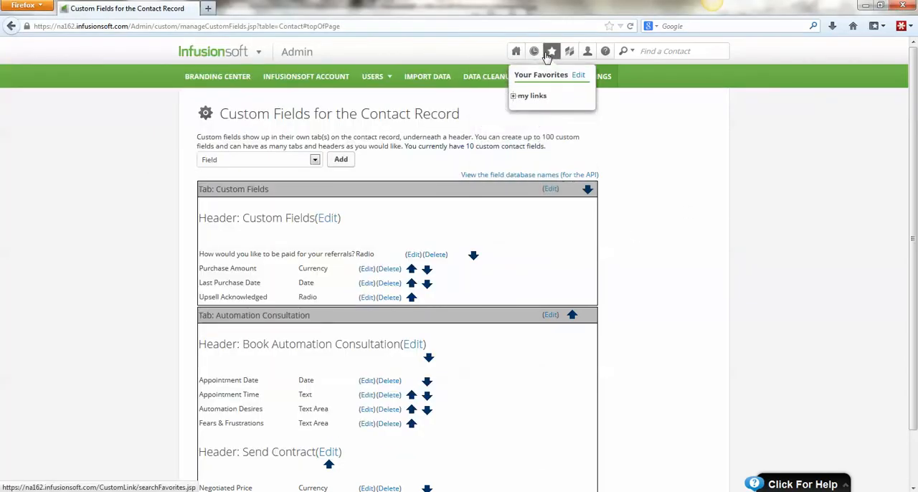
{"action": "mouse_move", "coordinate": [537, 52]}
{"action": "left_click", "coordinate": [537, 96]}
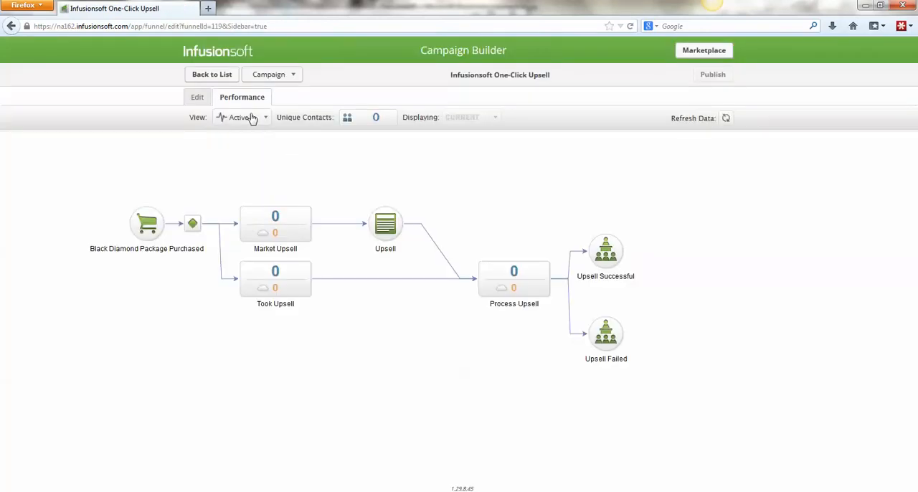
{"action": "left_click", "coordinate": [251, 119]}
{"action": "left_click", "coordinate": [253, 157]}
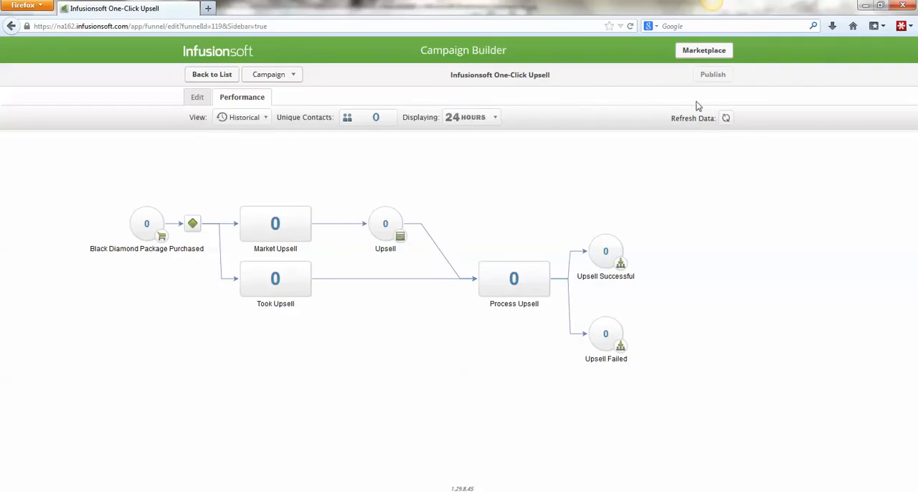
{"action": "left_click", "coordinate": [726, 117]}
- Return to editing the campaign and set the Upsell web form goal so it can be achieved by Any Contact
{"action": "left_click", "coordinate": [198, 97]}
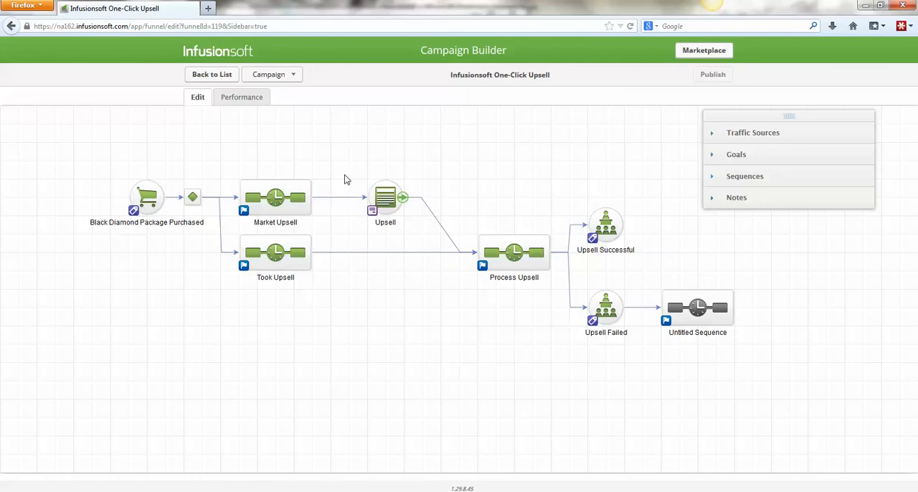
{"action": "left_click", "coordinate": [374, 214]}
{"action": "left_click", "coordinate": [470, 181]}
{"action": "left_click", "coordinate": [471, 216]}
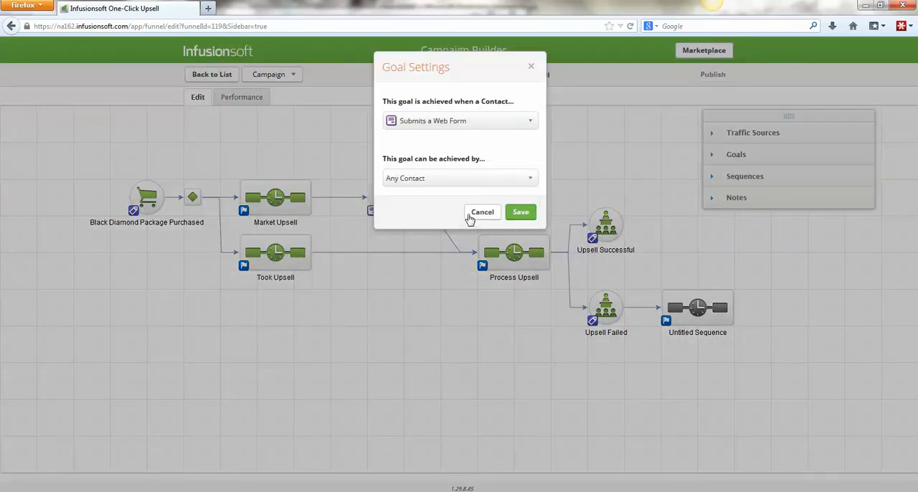
{"action": "left_click", "coordinate": [515, 213]}
- Set the Upsell web form goal back to being achievable only by Contacts in this Campaign
{"action": "mouse_move", "coordinate": [394, 195]}
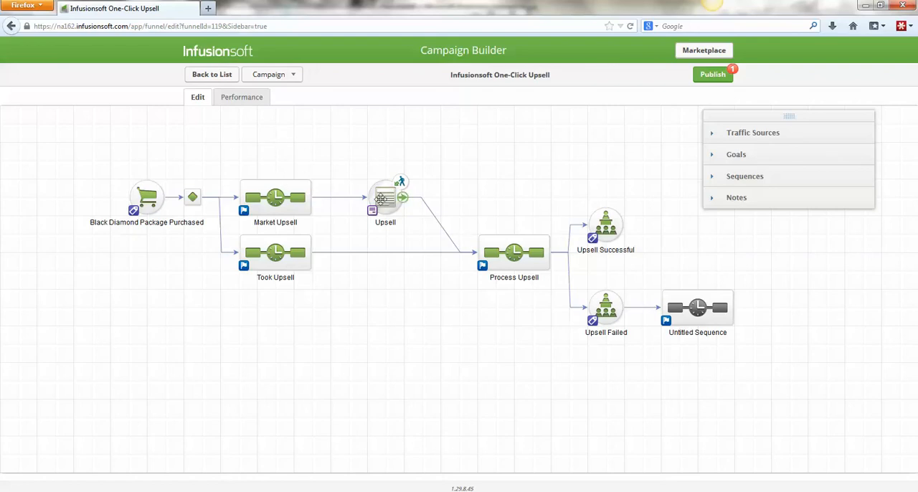
{"action": "double_click", "coordinate": [372, 214]}
{"action": "left_click", "coordinate": [438, 180]}
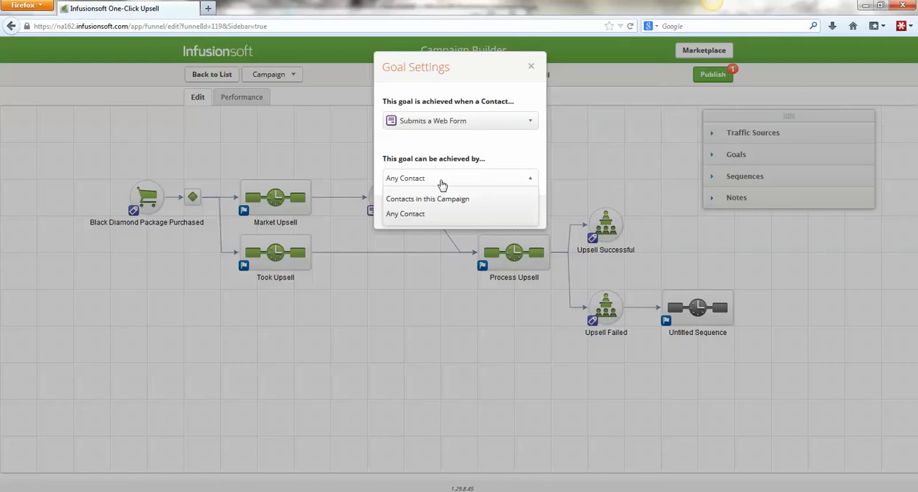
{"action": "left_click", "coordinate": [440, 200]}
{"action": "left_click", "coordinate": [522, 215]}
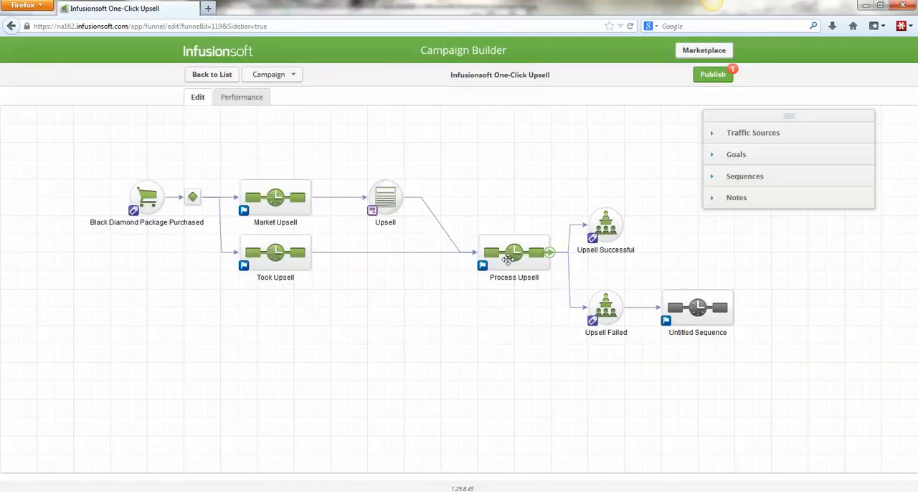
- Change the Upsell web form goal to Any Contact again and inspect its marker on the campaign canvas
{"action": "double_click", "coordinate": [383, 211]}
{"action": "left_click", "coordinate": [465, 181]}
{"action": "left_click", "coordinate": [461, 211]}
{"action": "left_click", "coordinate": [521, 212]}
{"action": "left_click_drag", "start_coordinate": [353, 145], "coordinate": [457, 235]}
{"action": "mouse_move", "coordinate": [382, 180]}
{"action": "mouse_move", "coordinate": [529, 259]}
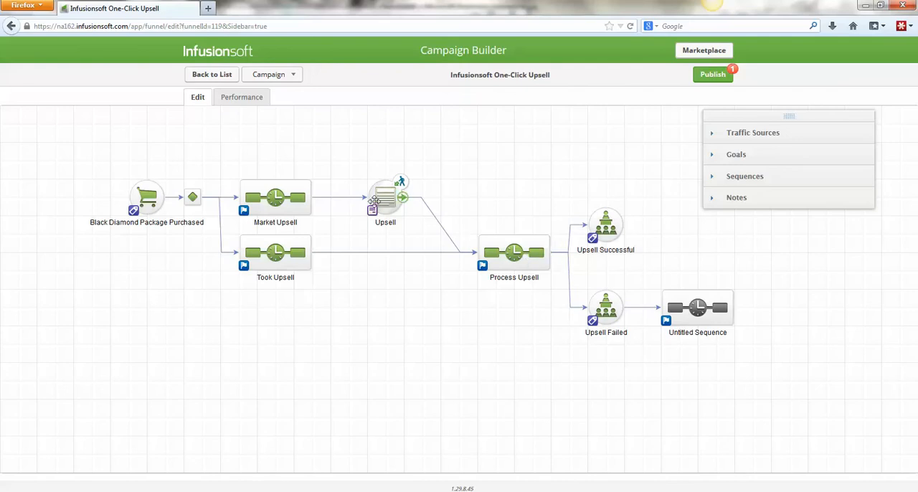
- Restrict the Upsell web form goal to Contacts in this Campaign and save the goal settings
{"action": "mouse_move", "coordinate": [384, 210]}
{"action": "double_click", "coordinate": [374, 214]}
{"action": "left_click", "coordinate": [446, 179]}
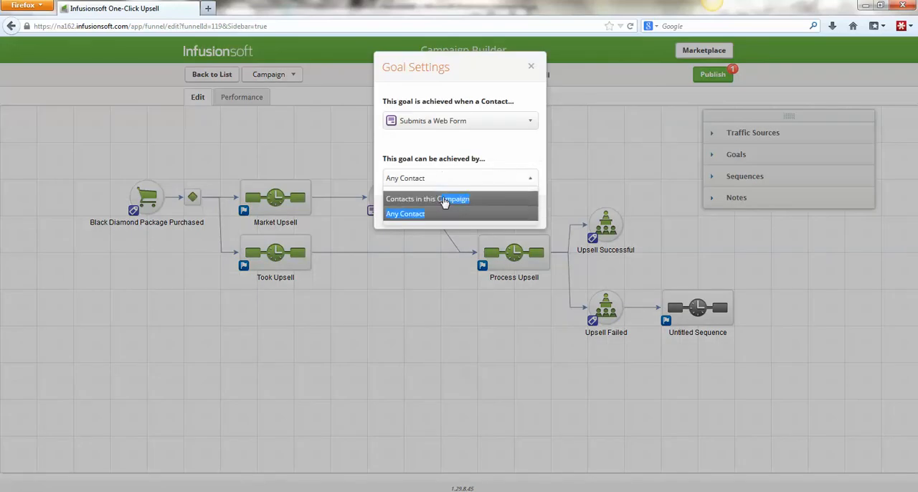
{"action": "left_click", "coordinate": [444, 199]}
{"action": "left_click", "coordinate": [521, 213]}
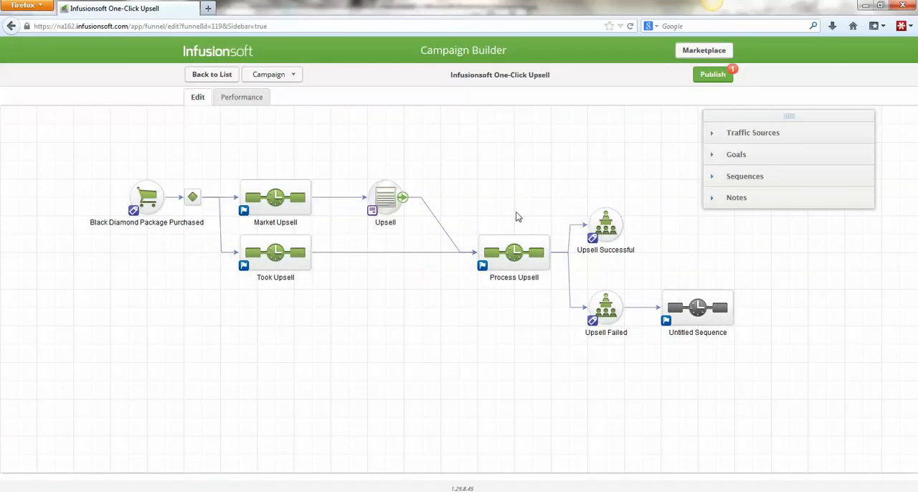
- Publish the changed Upsell goal and return to the campaign's editing view
{"action": "left_click", "coordinate": [712, 75]}
{"action": "left_click", "coordinate": [546, 213]}
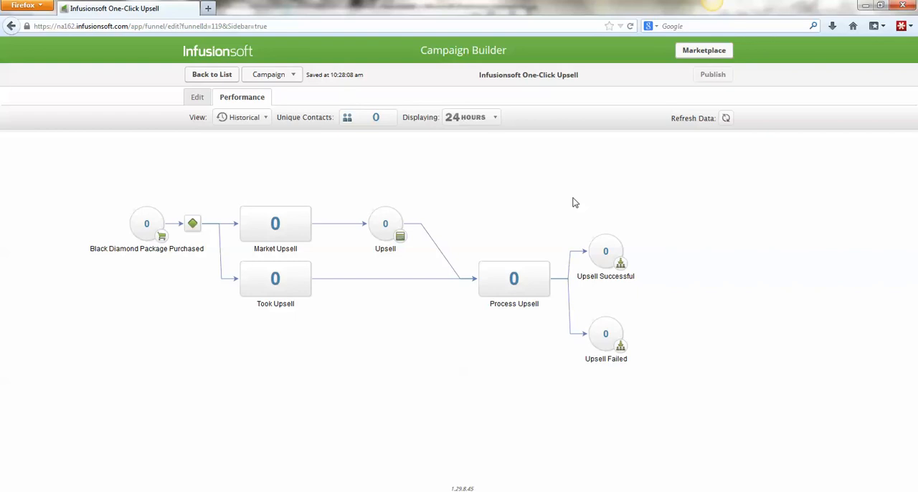
{"action": "left_click", "coordinate": [197, 98]}
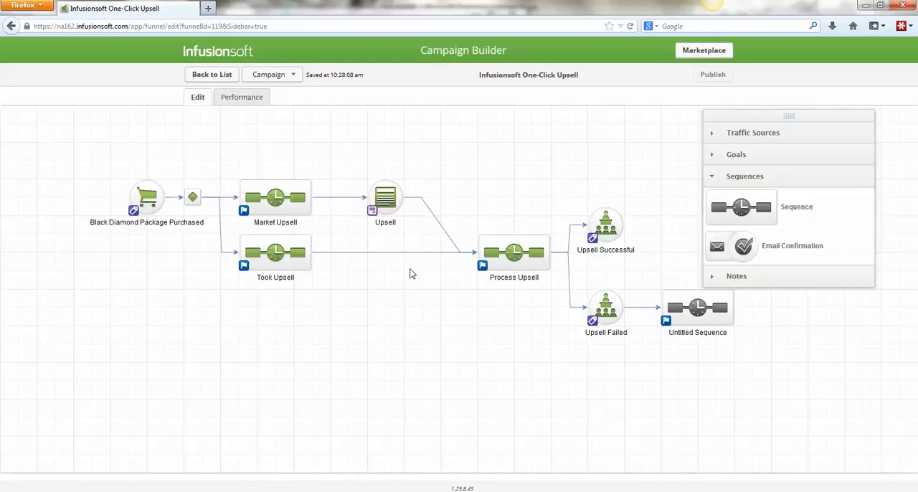